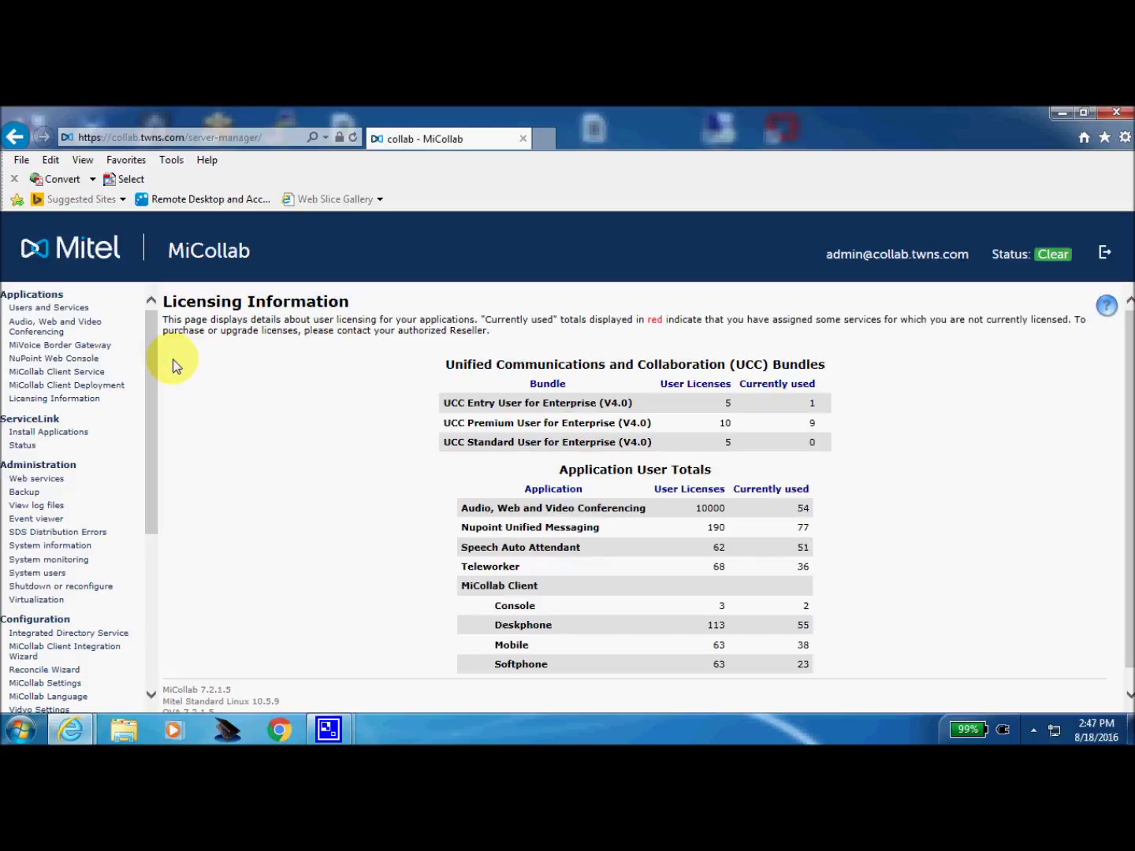
Step: Search the NuPoint mailbox list for 7284 and open its Edit Mailbox page
{"action": "left_click", "coordinate": [129, 361]}
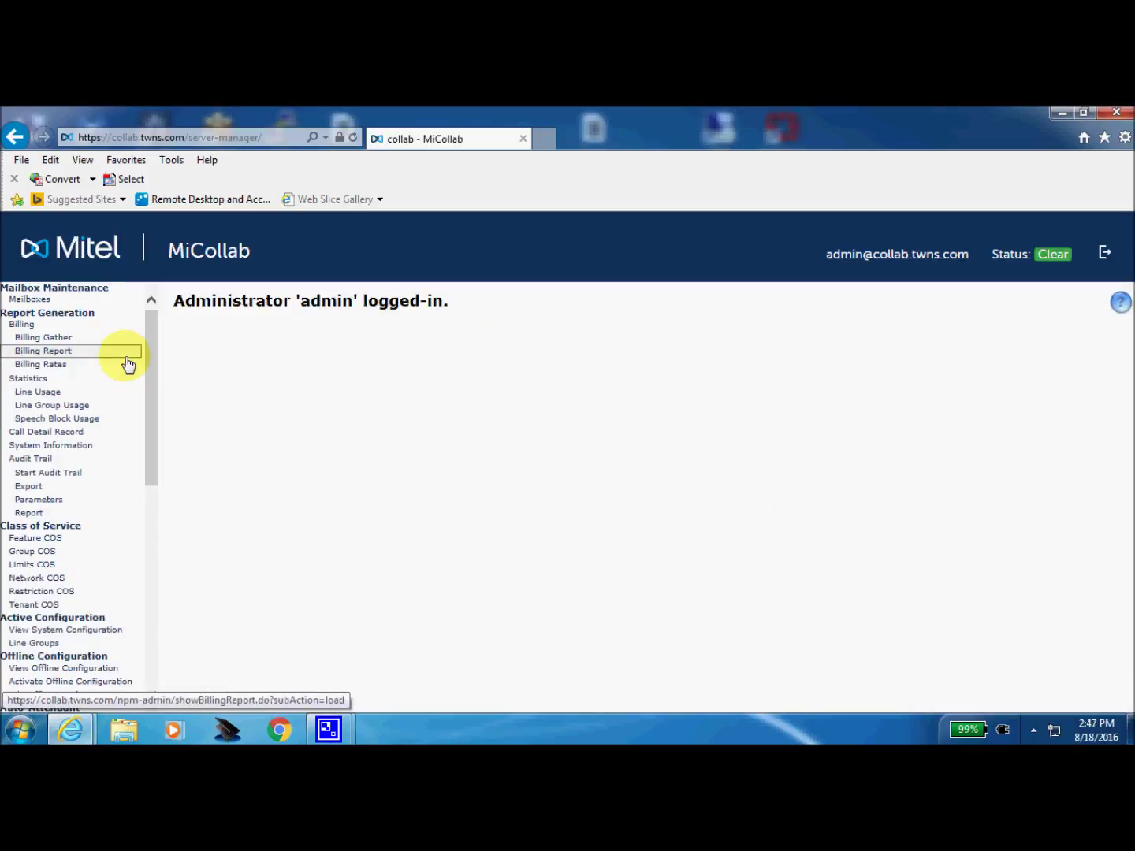
{"action": "left_click", "coordinate": [58, 302]}
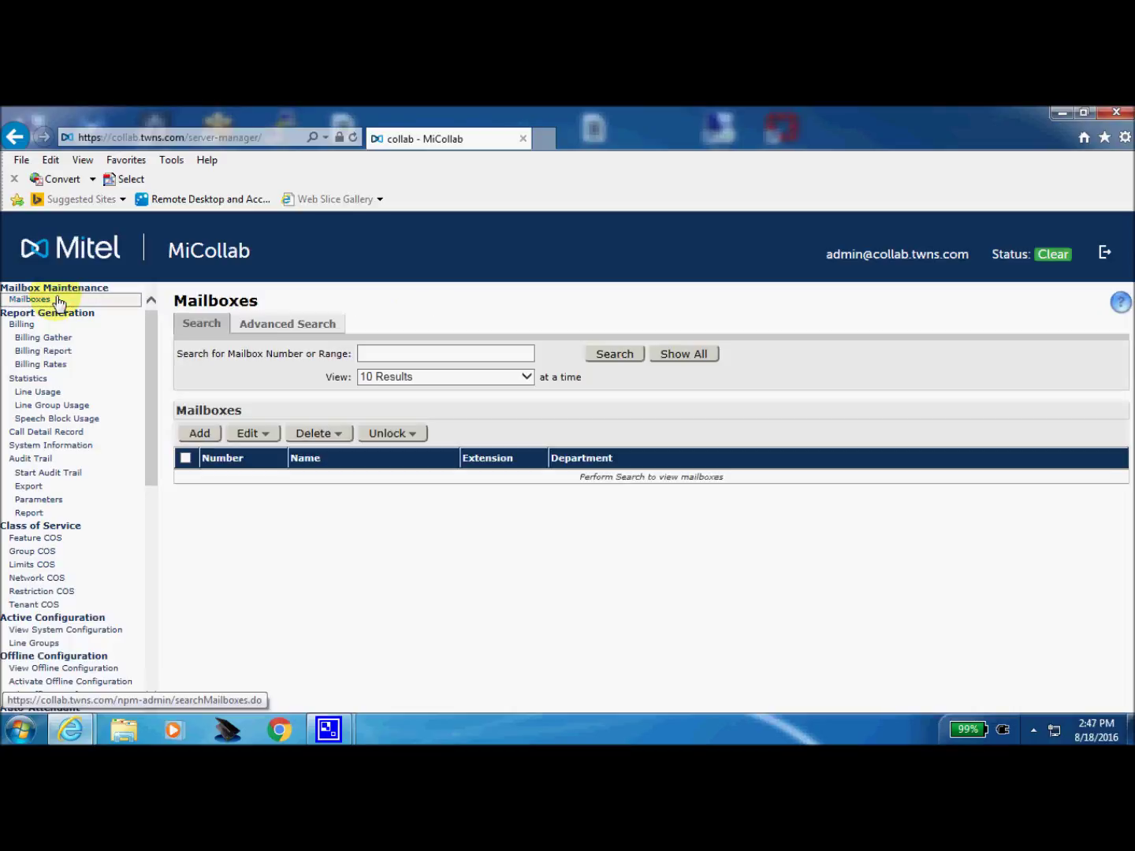
{"action": "left_click", "coordinate": [386, 353]}
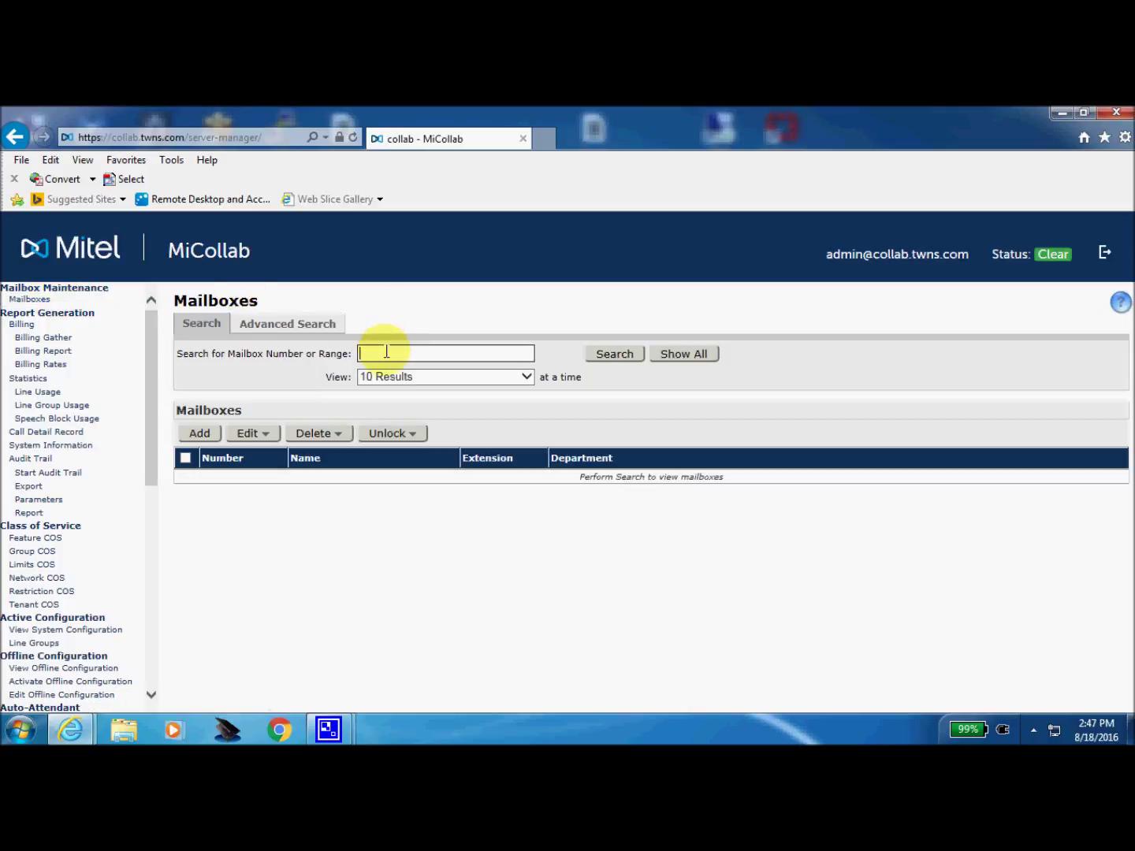
{"action": "type", "text": "7284"}
{"action": "left_click", "coordinate": [600, 356]}
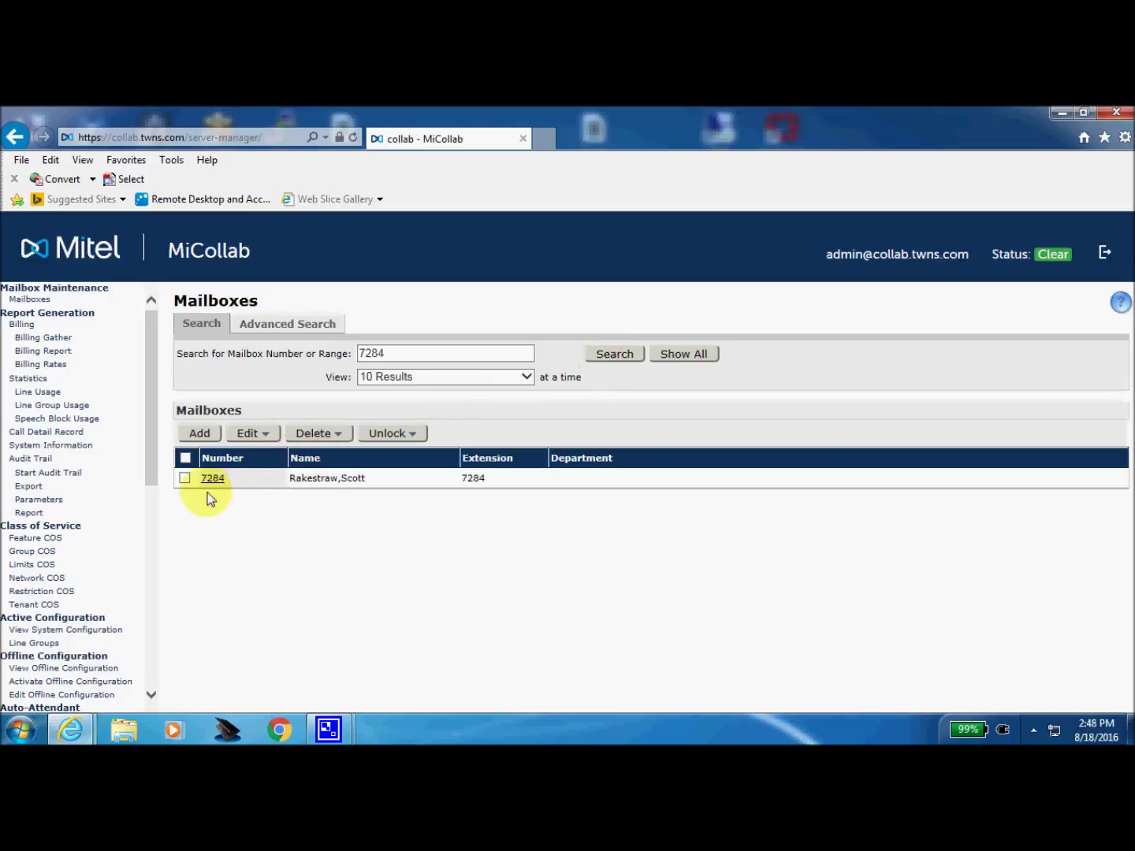
{"action": "left_click", "coordinate": [184, 479]}
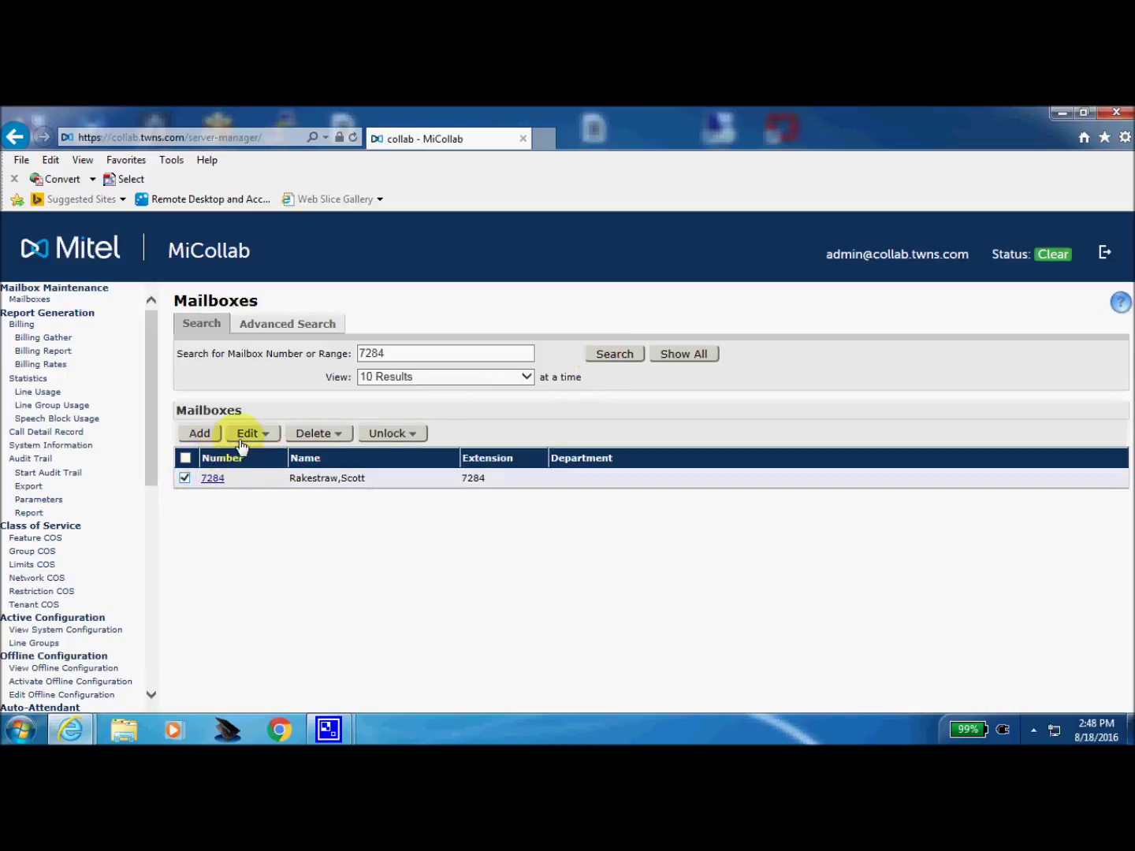
{"action": "left_click", "coordinate": [185, 480]}
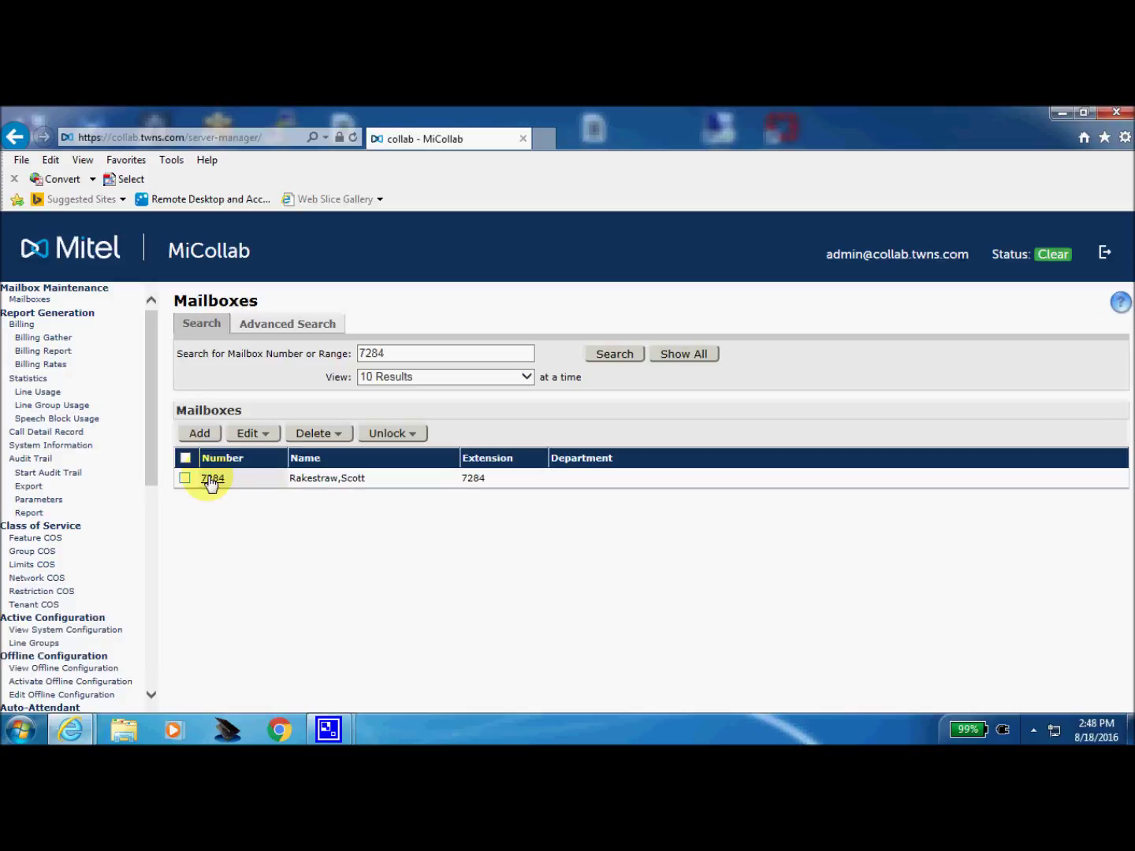
{"action": "left_click", "coordinate": [212, 479]}
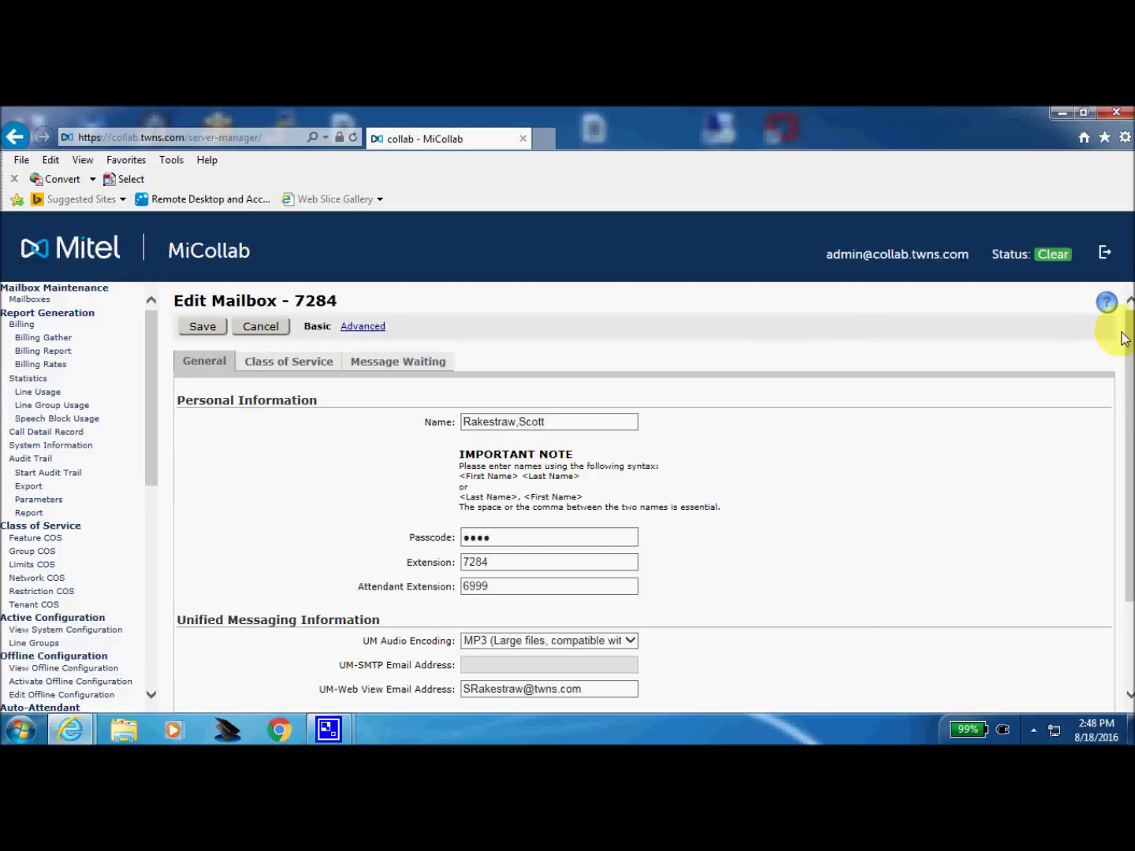
{"action": "left_click_drag", "start_coordinate": [1129, 341], "coordinate": [1130, 351]}
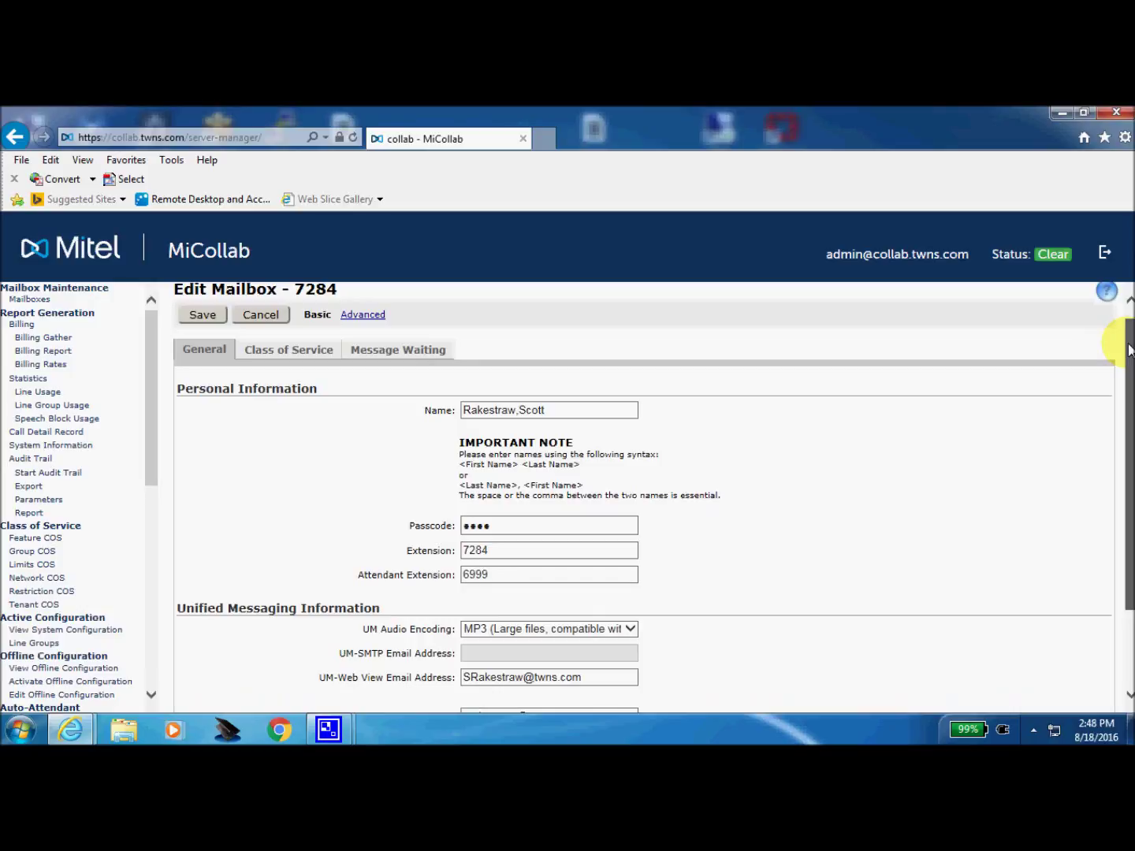
{"action": "left_click_drag", "start_coordinate": [1129, 351], "coordinate": [1129, 350]}
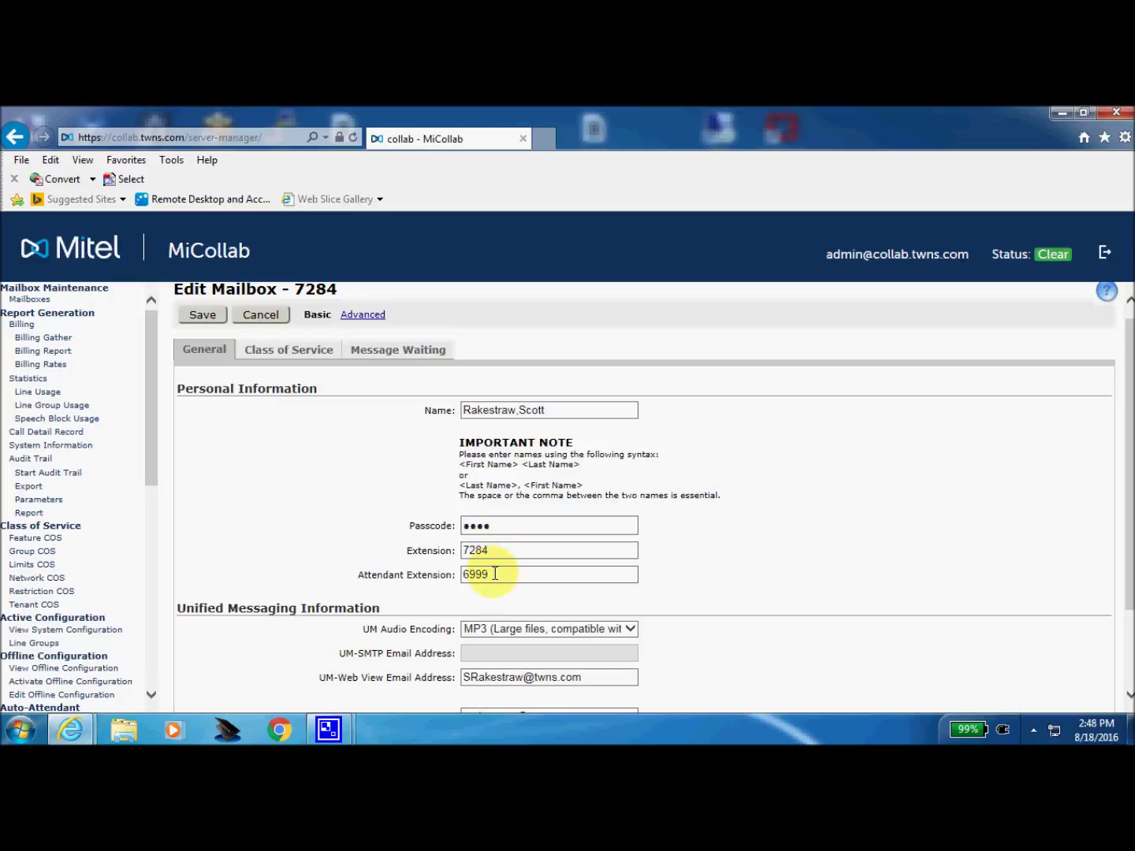
{"action": "left_click_drag", "start_coordinate": [495, 574], "coordinate": [464, 576]}
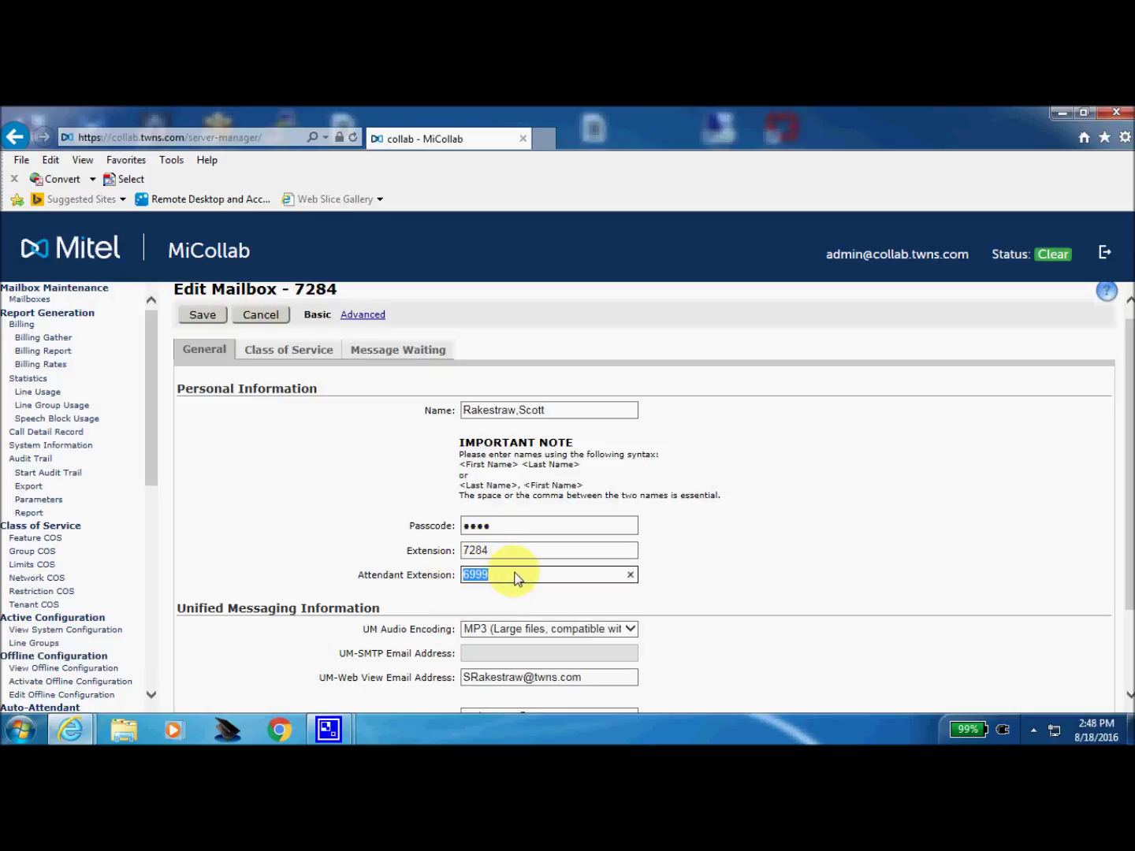
{"action": "left_click", "coordinate": [516, 578]}
{"action": "left_click_drag", "start_coordinate": [504, 574], "coordinate": [454, 573]}
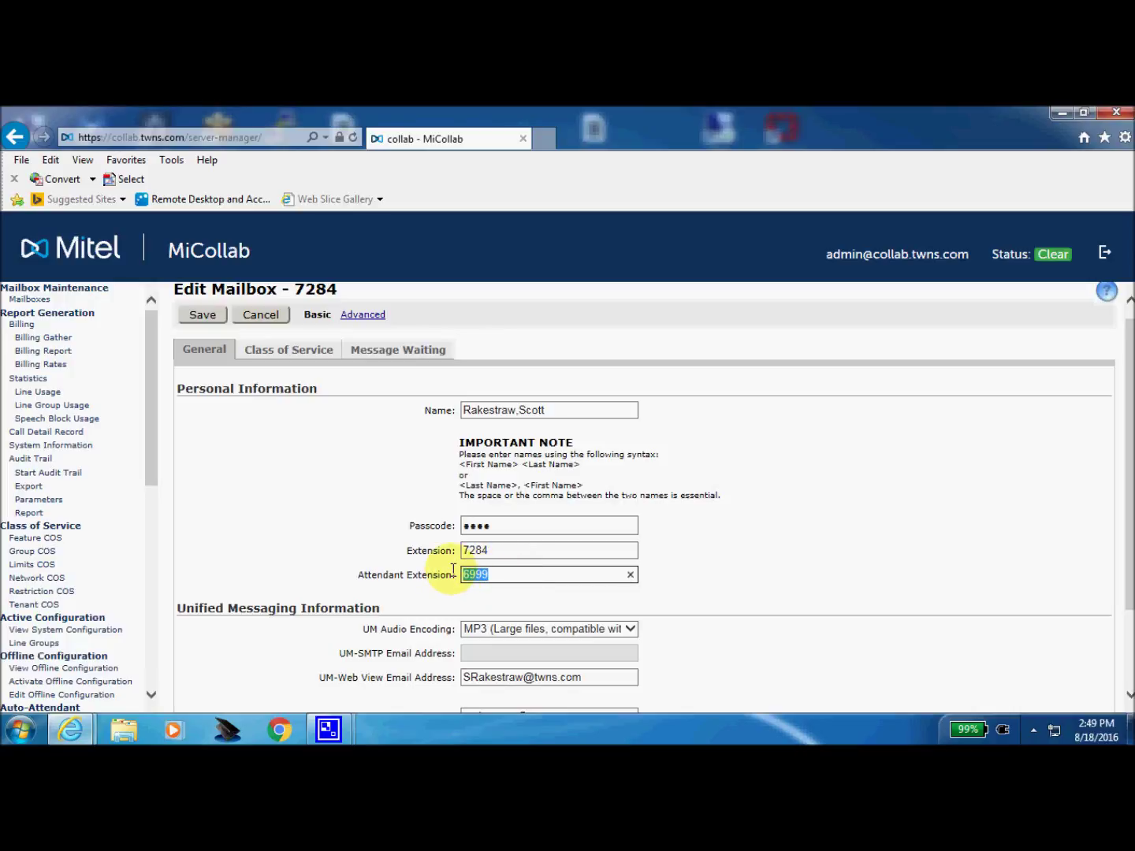
{"action": "left_click", "coordinate": [845, 490]}
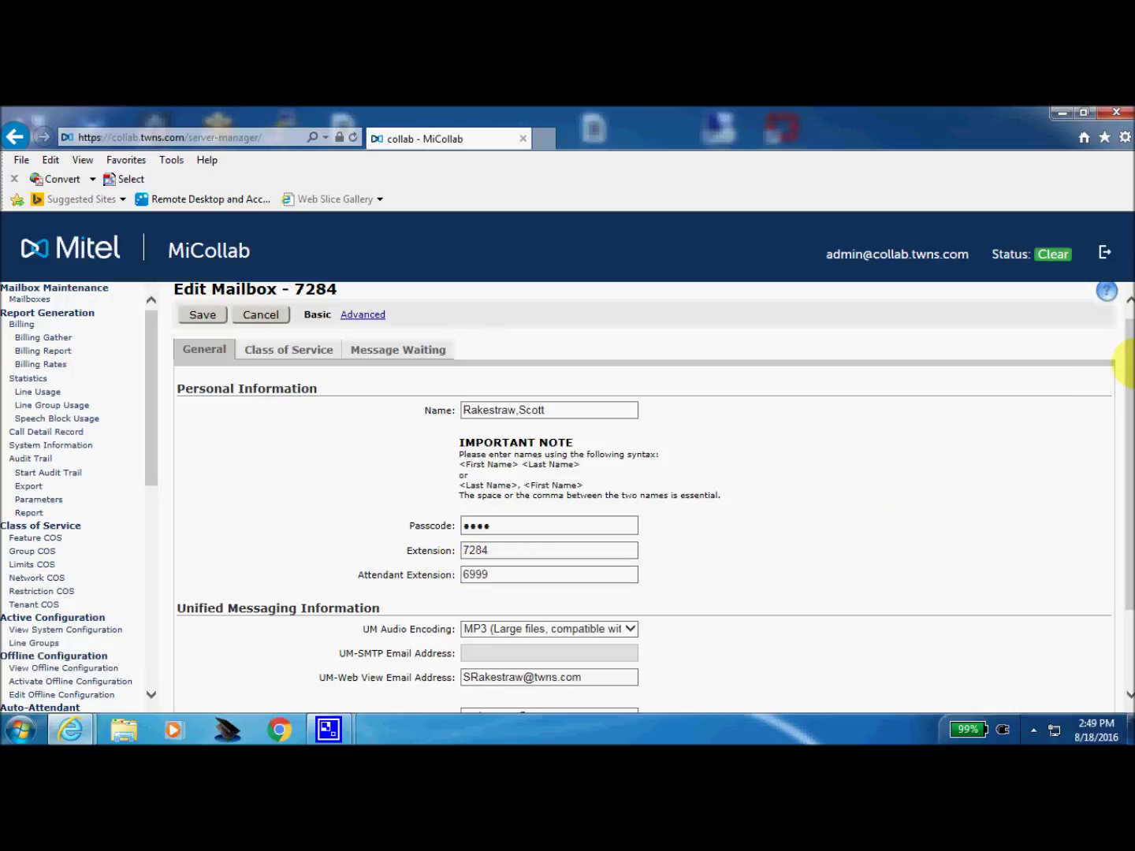
{"action": "left_click_drag", "start_coordinate": [1127, 363], "coordinate": [1130, 461]}
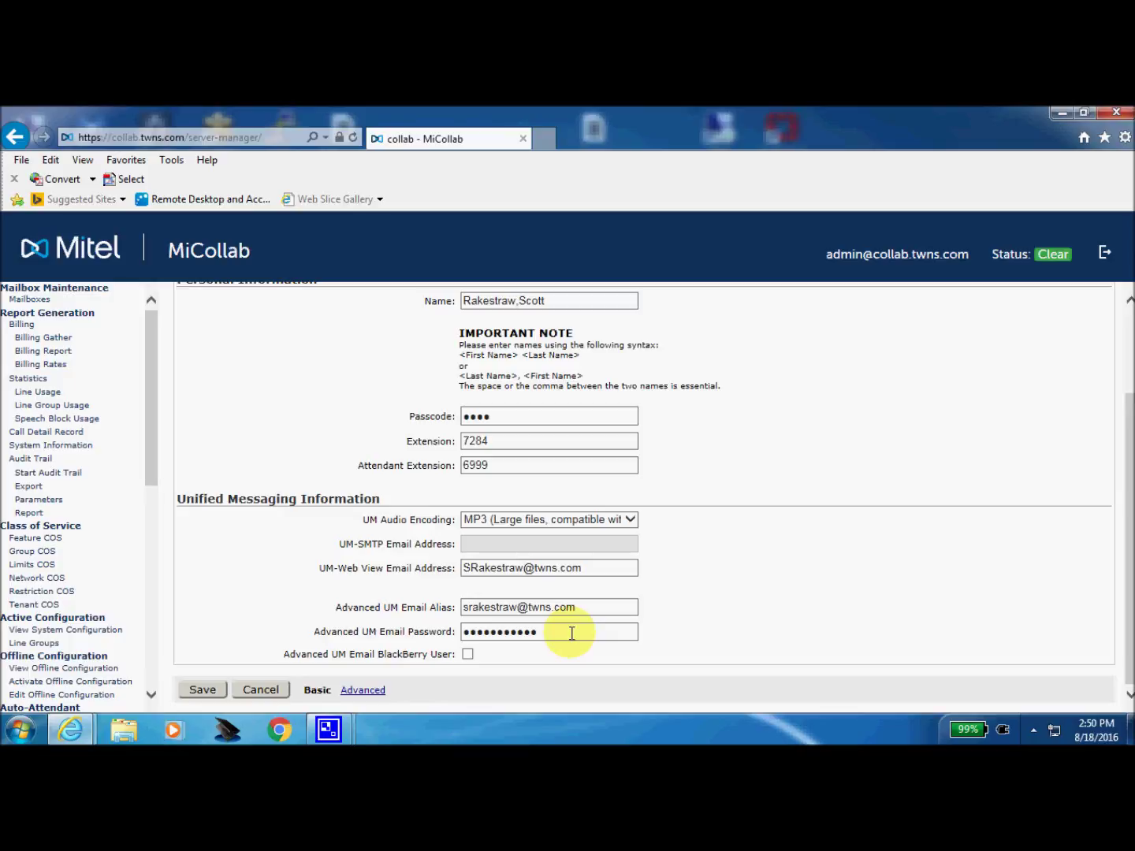
{"action": "left_click_drag", "start_coordinate": [563, 633], "coordinate": [455, 631]}
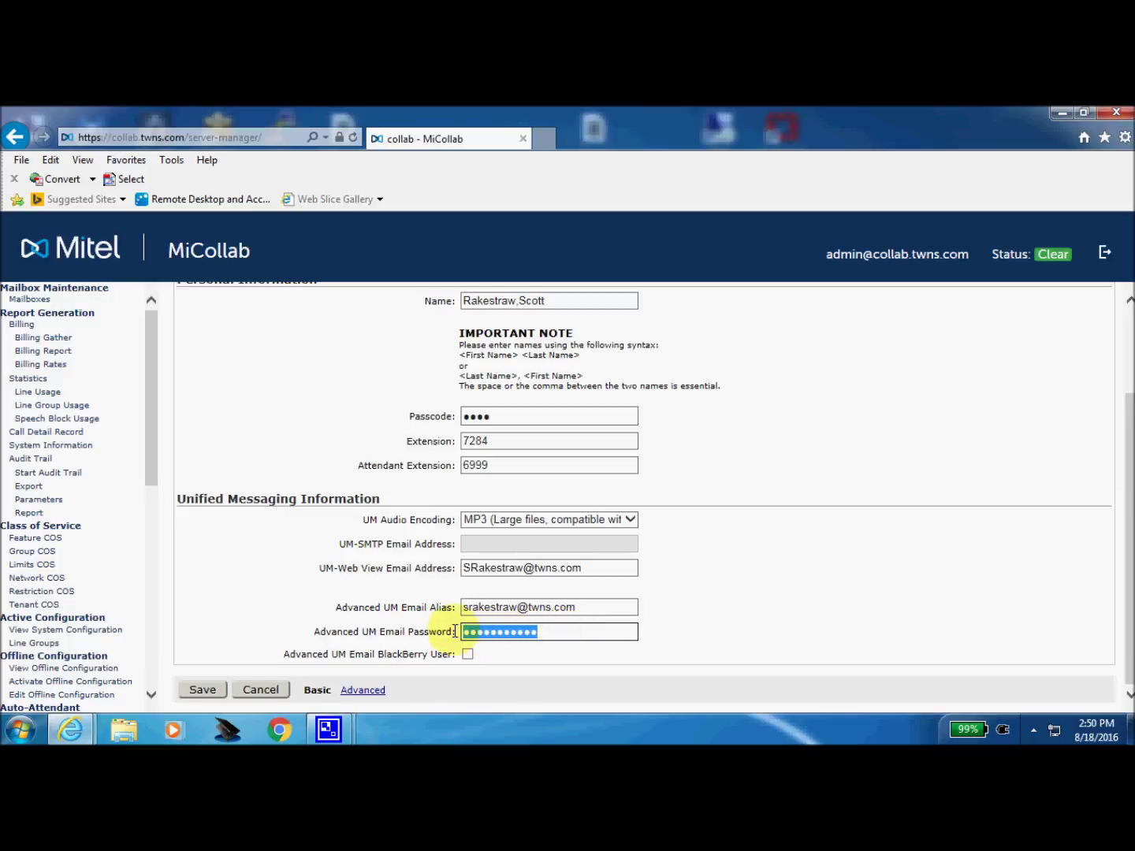
{"action": "left_click", "coordinate": [858, 594]}
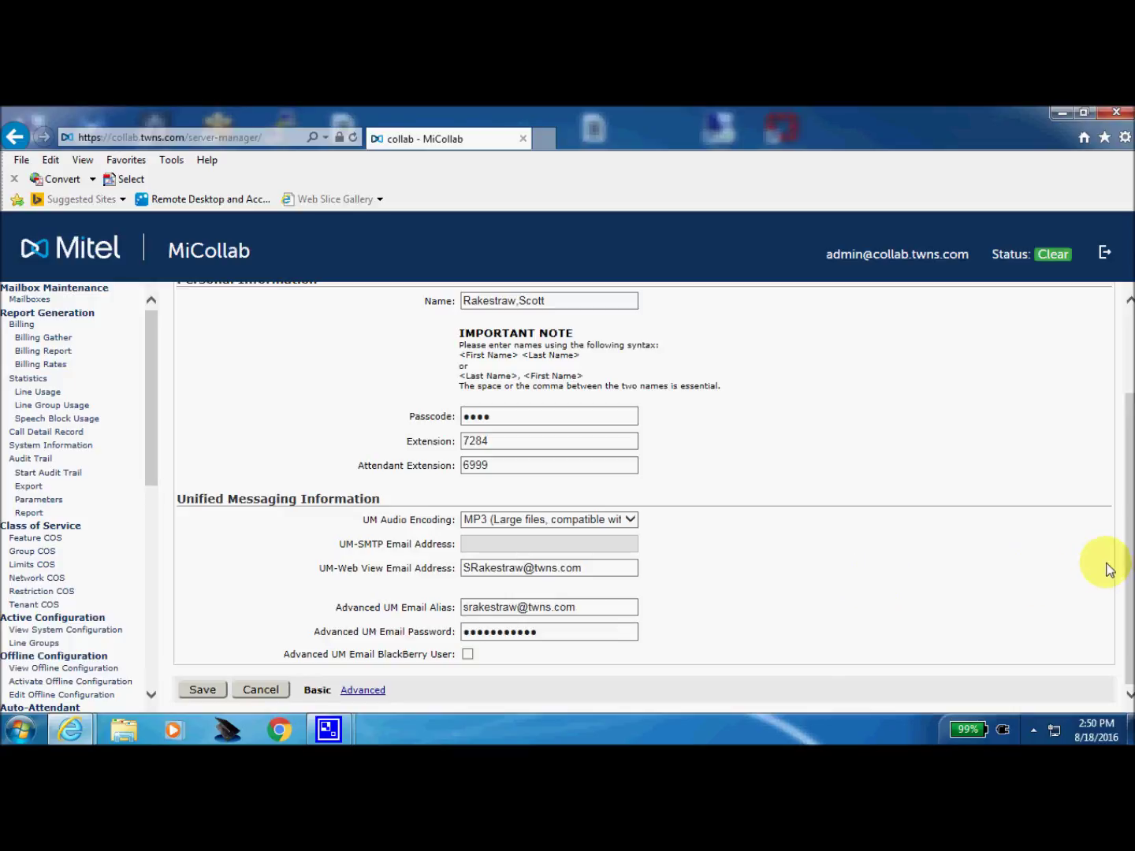
{"action": "left_click_drag", "start_coordinate": [1125, 569], "coordinate": [1129, 434]}
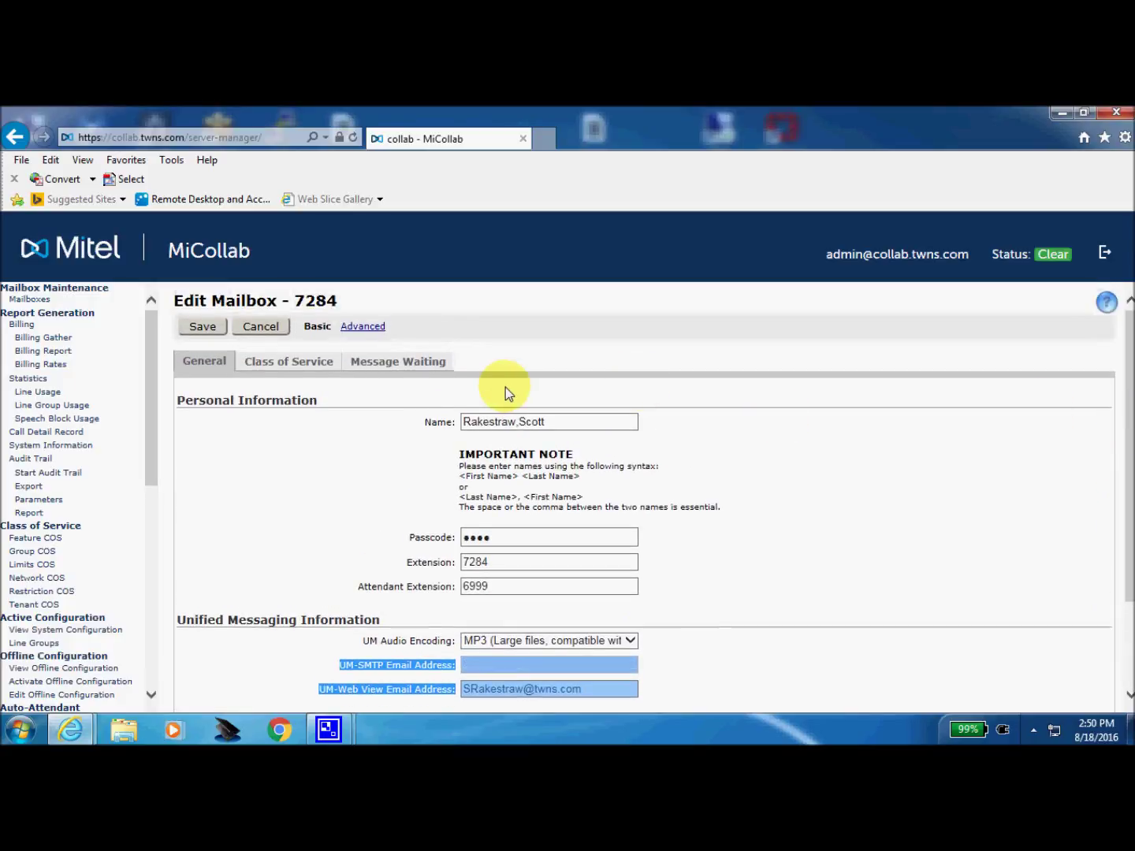
Step: Show mailbox 7284's class of service: Feature 110 - Adv UM, Limits 1 - Default
{"action": "left_click", "coordinate": [323, 371]}
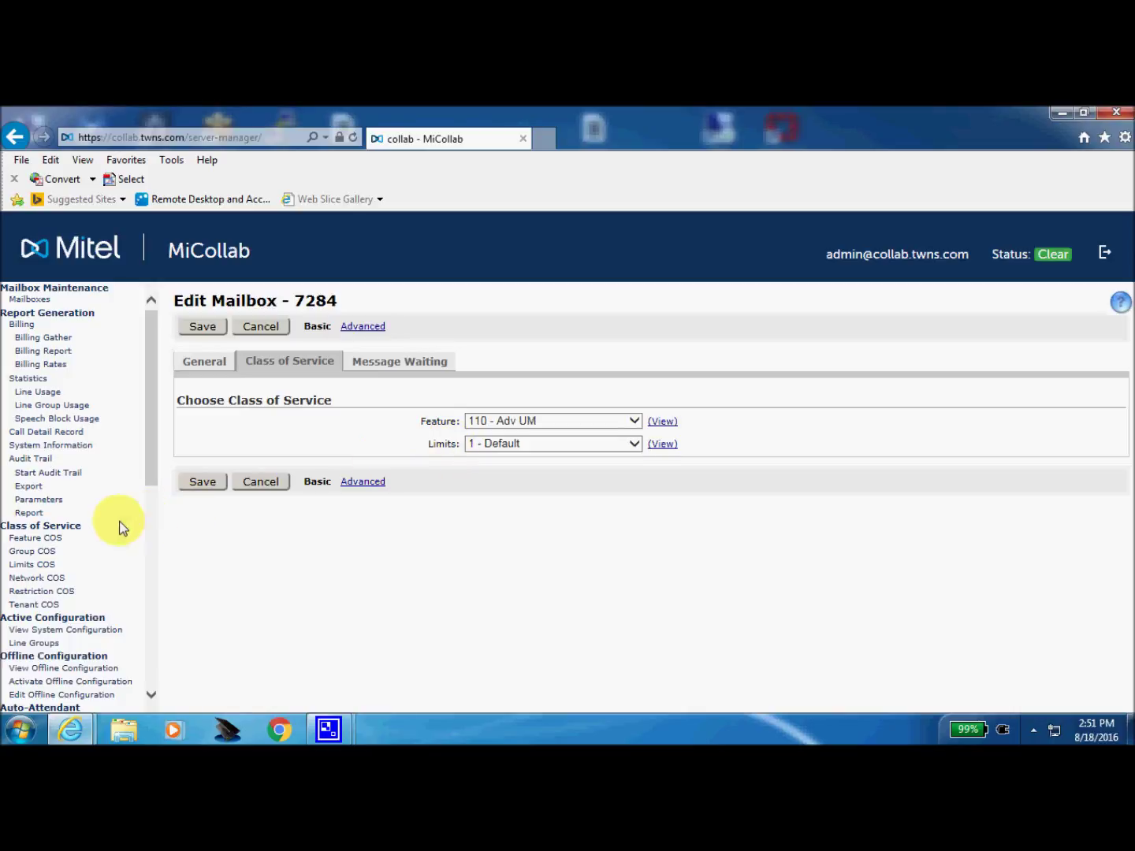
Step: Go to page 2 of the Feature COS list and open class 110, Adv UM
{"action": "left_click", "coordinate": [63, 539]}
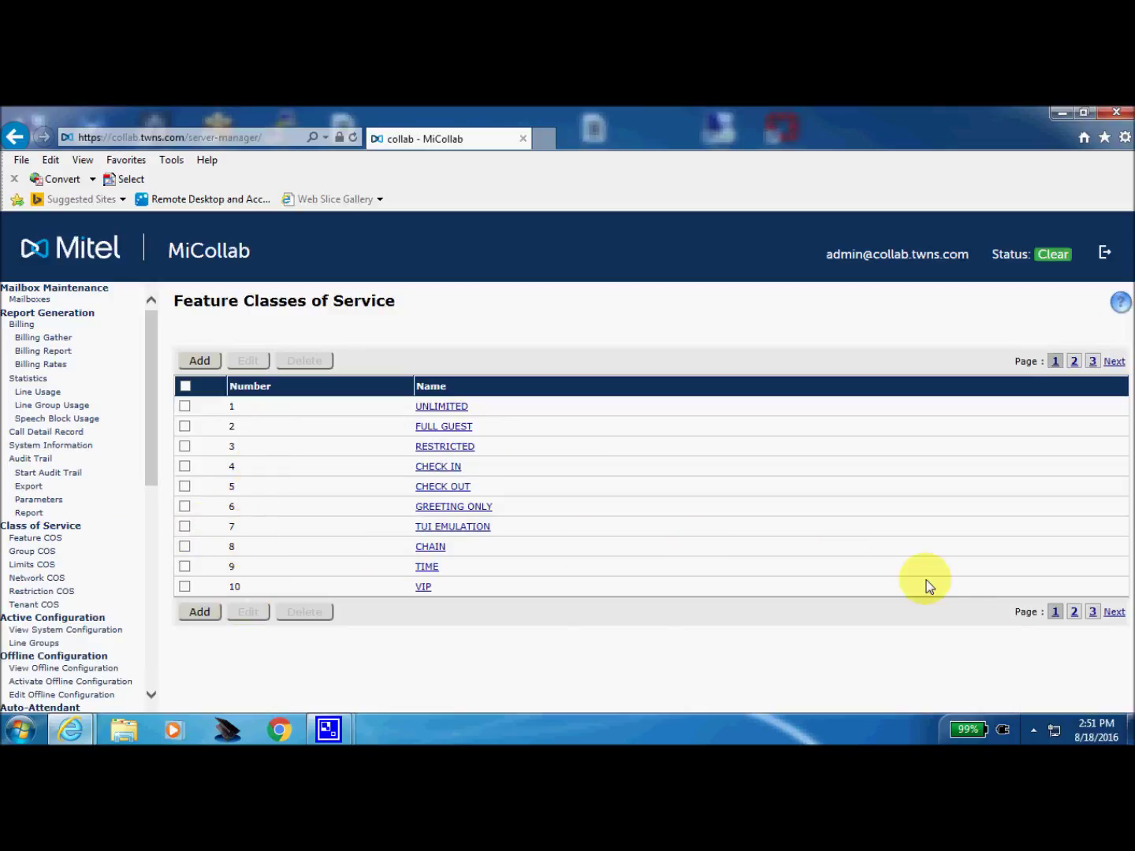
{"action": "left_click", "coordinate": [1074, 613]}
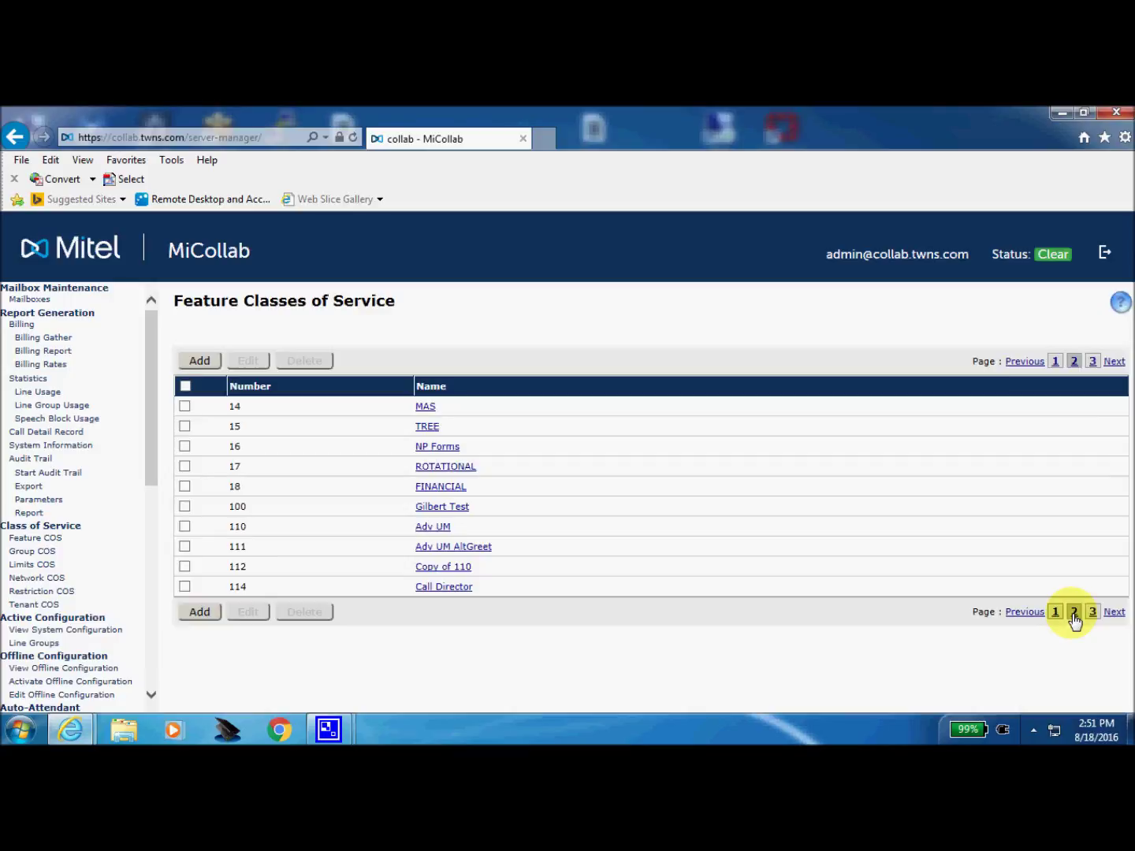
{"action": "left_click", "coordinate": [443, 527]}
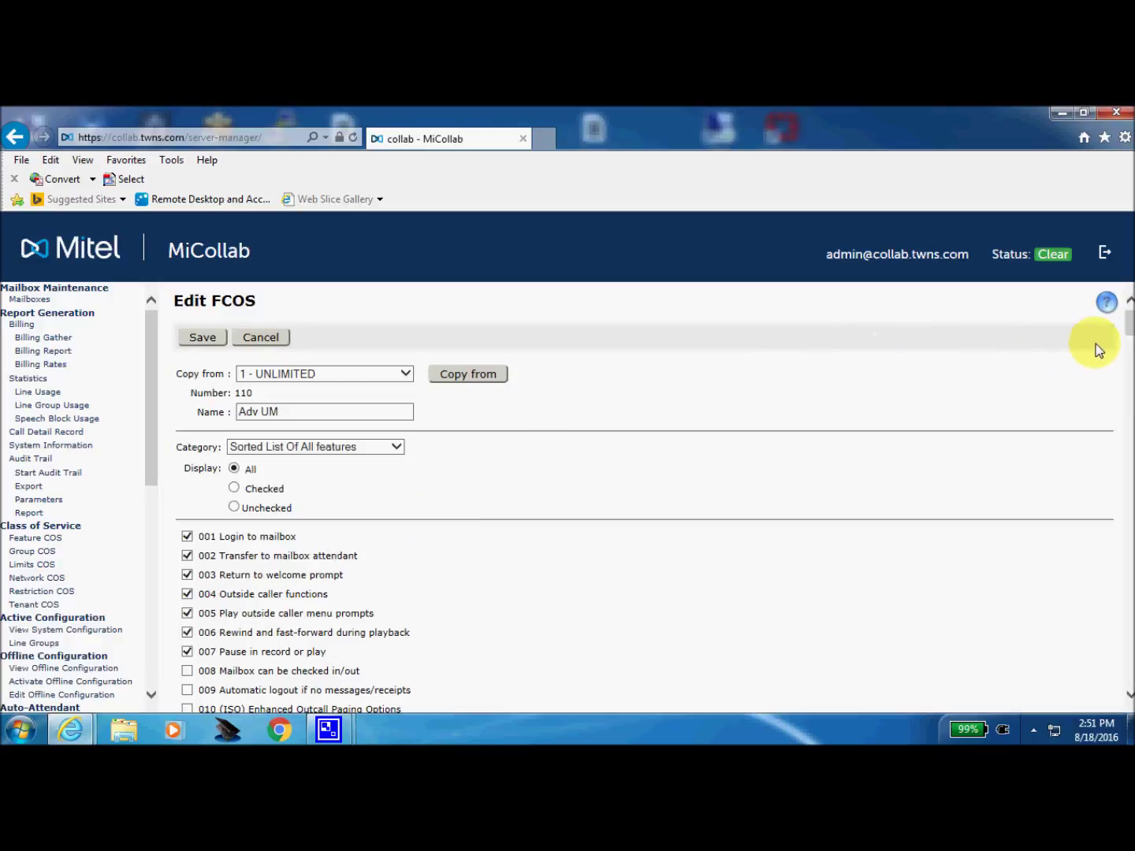
Step: Scroll through Adv UM's feature checkboxes and back to the top to review ticked features
{"action": "left_click_drag", "start_coordinate": [1131, 331], "coordinate": [1130, 687]}
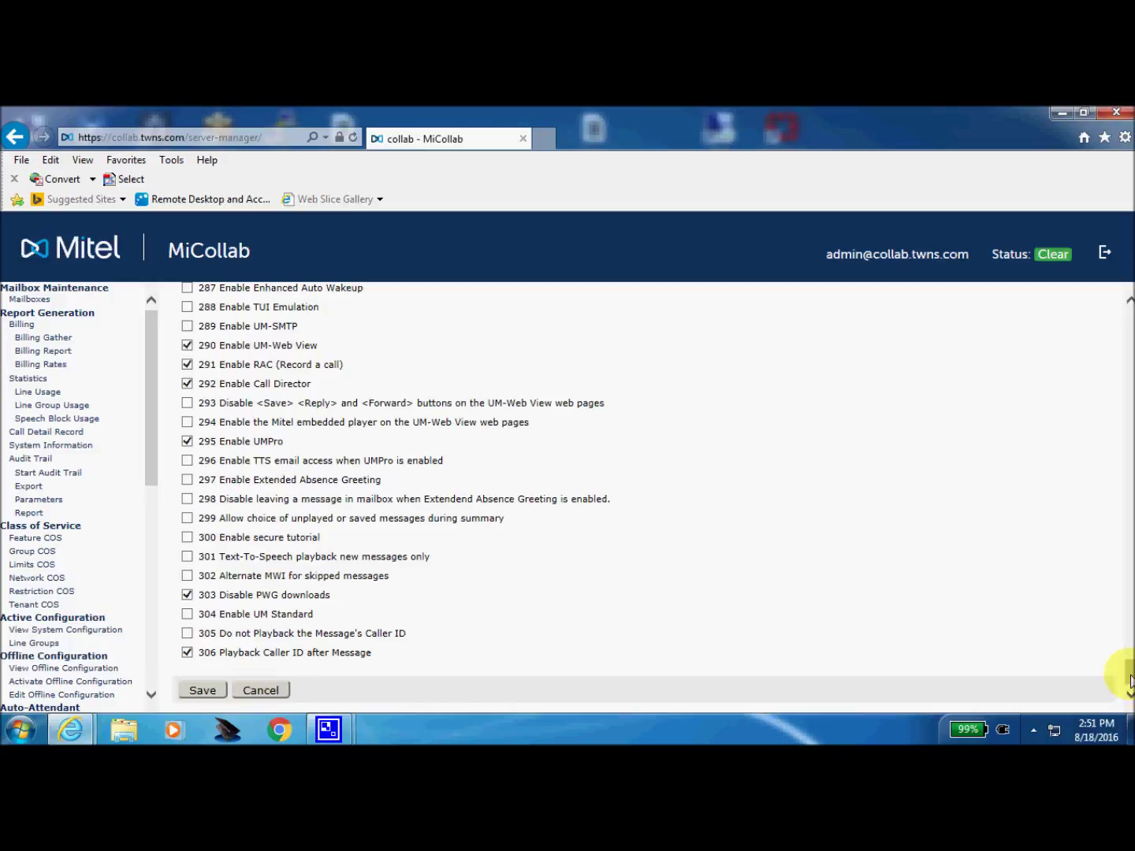
{"action": "left_click_drag", "start_coordinate": [1130, 682], "coordinate": [1126, 477]}
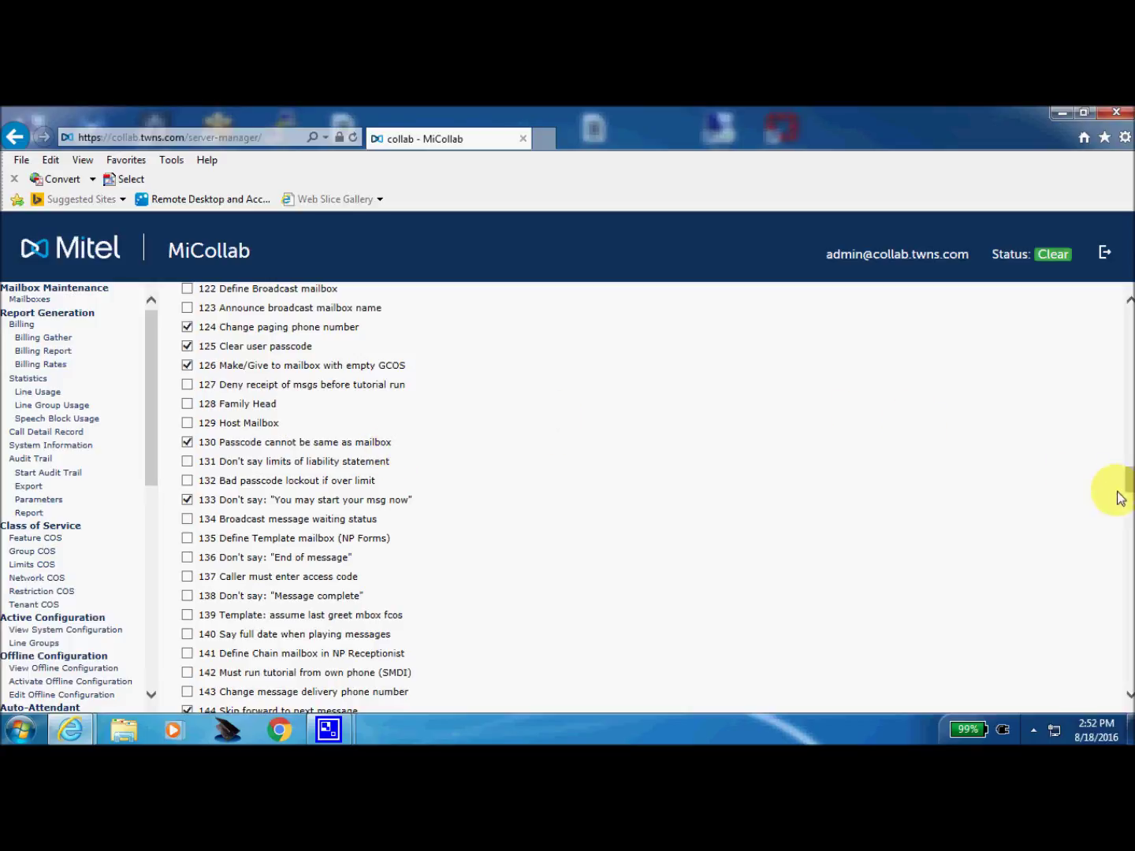
{"action": "left_click_drag", "start_coordinate": [1129, 481], "coordinate": [1127, 299]}
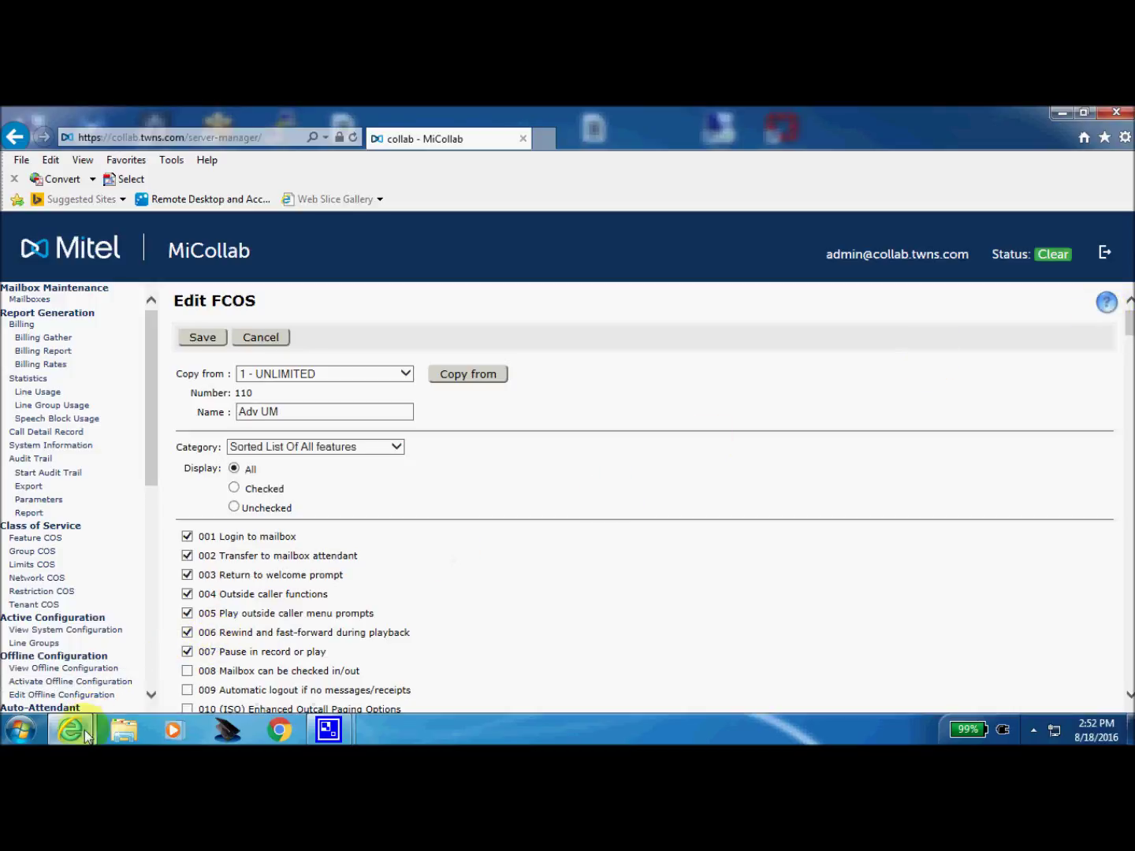
Step: Read the NuPoint help on feature bits 100–149 and 150–199, then minimize help
{"action": "mouse_move", "coordinate": [83, 741]}
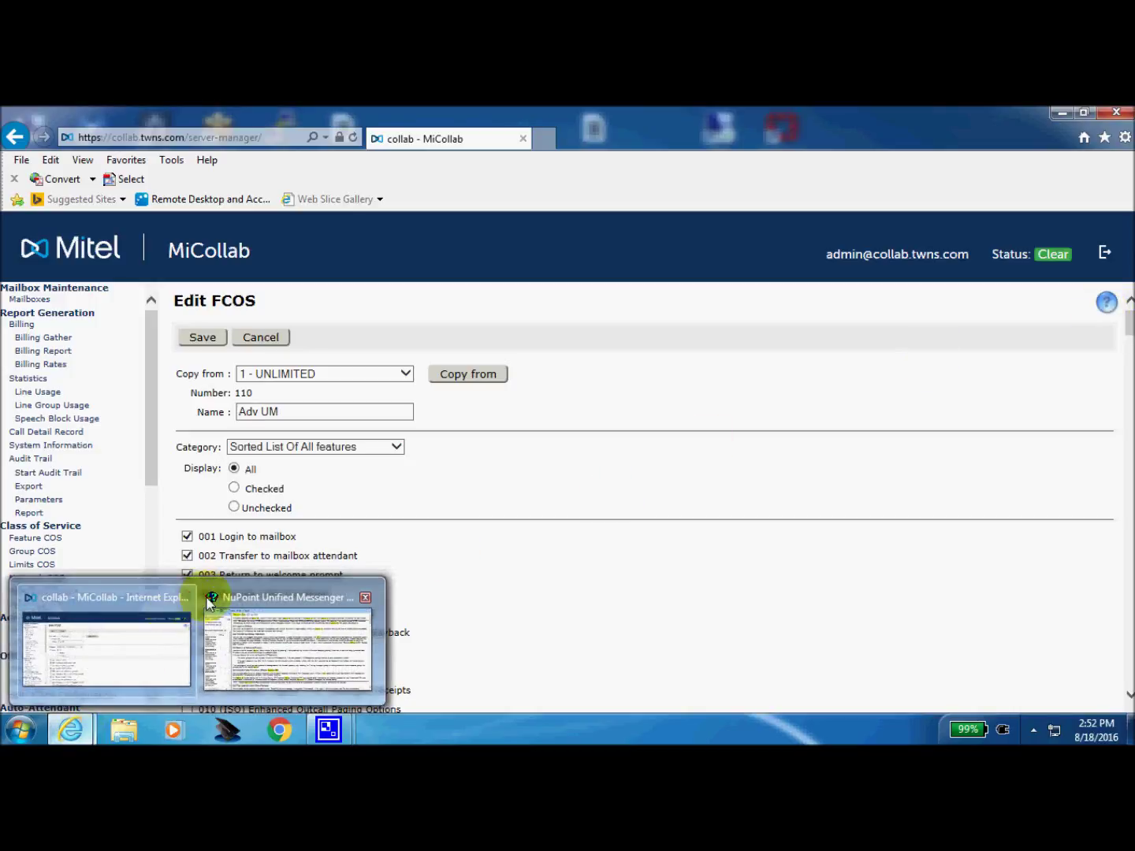
{"action": "mouse_move", "coordinate": [210, 604]}
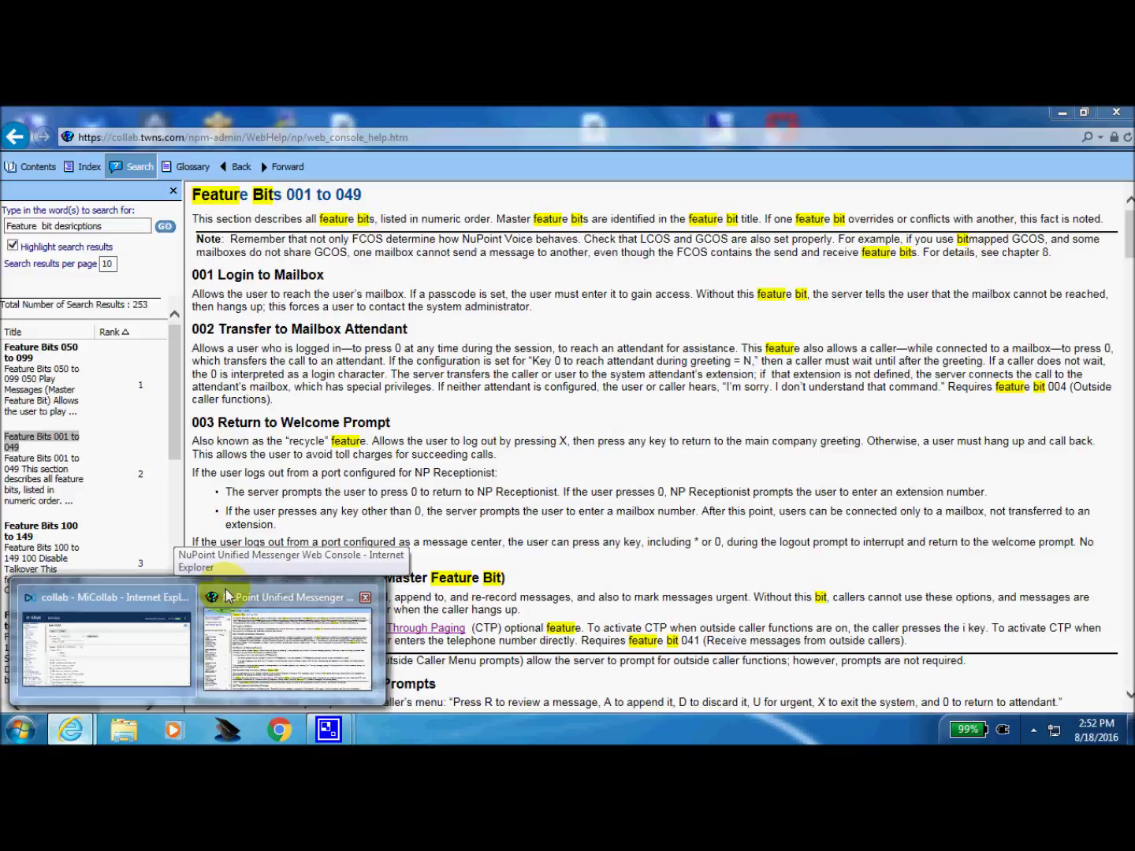
{"action": "left_click", "coordinate": [226, 597]}
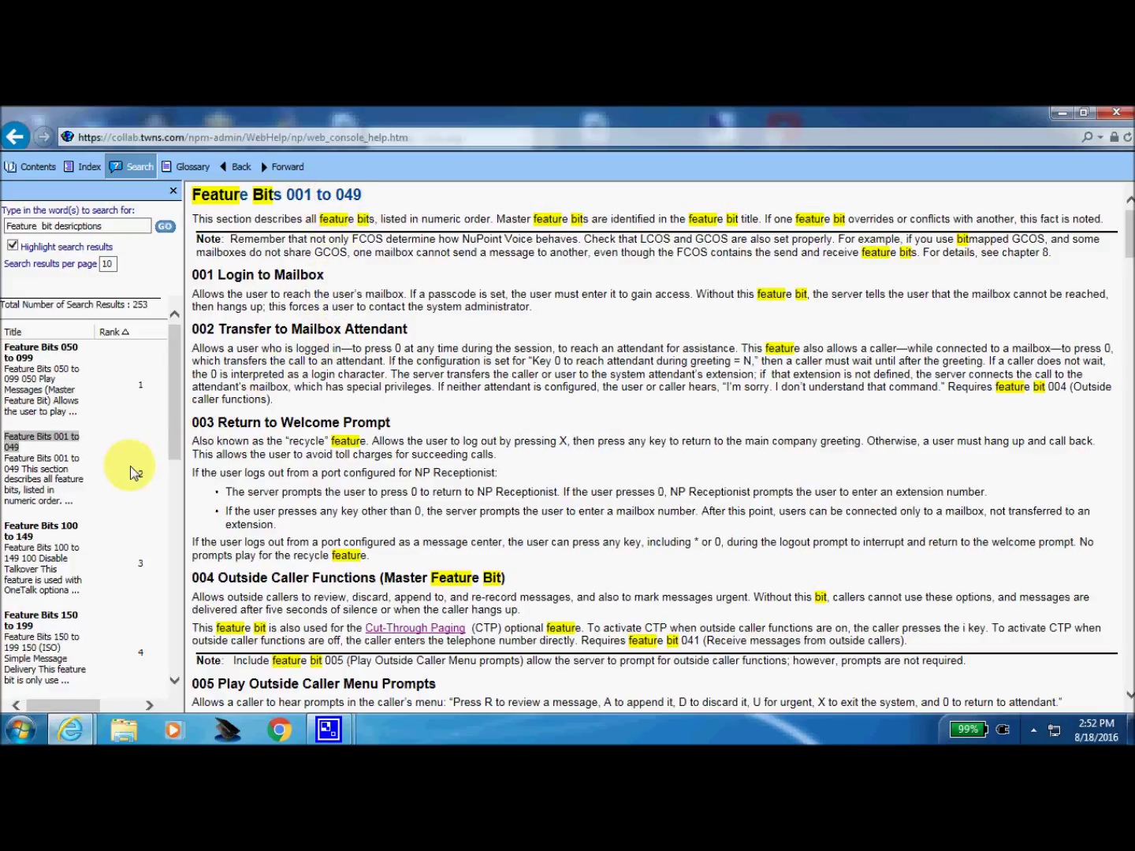
{"action": "left_click", "coordinate": [69, 531]}
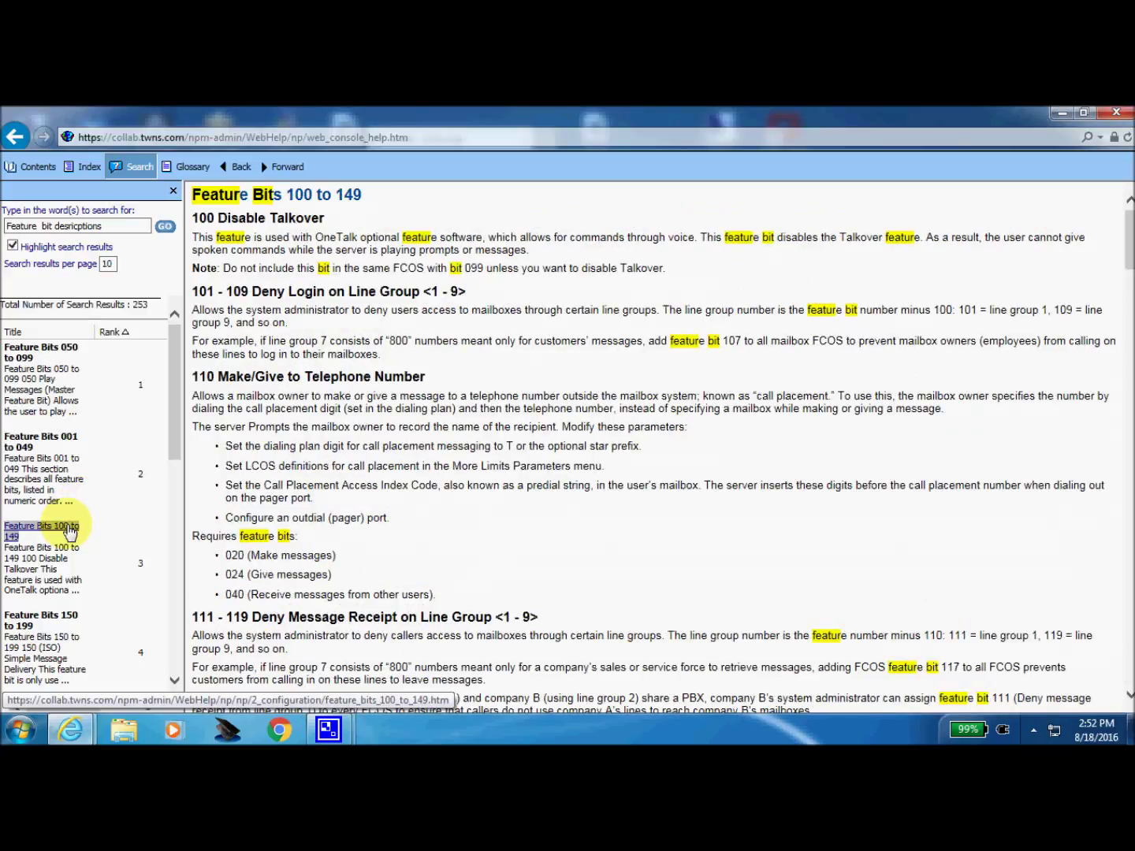
{"action": "left_click", "coordinate": [61, 623]}
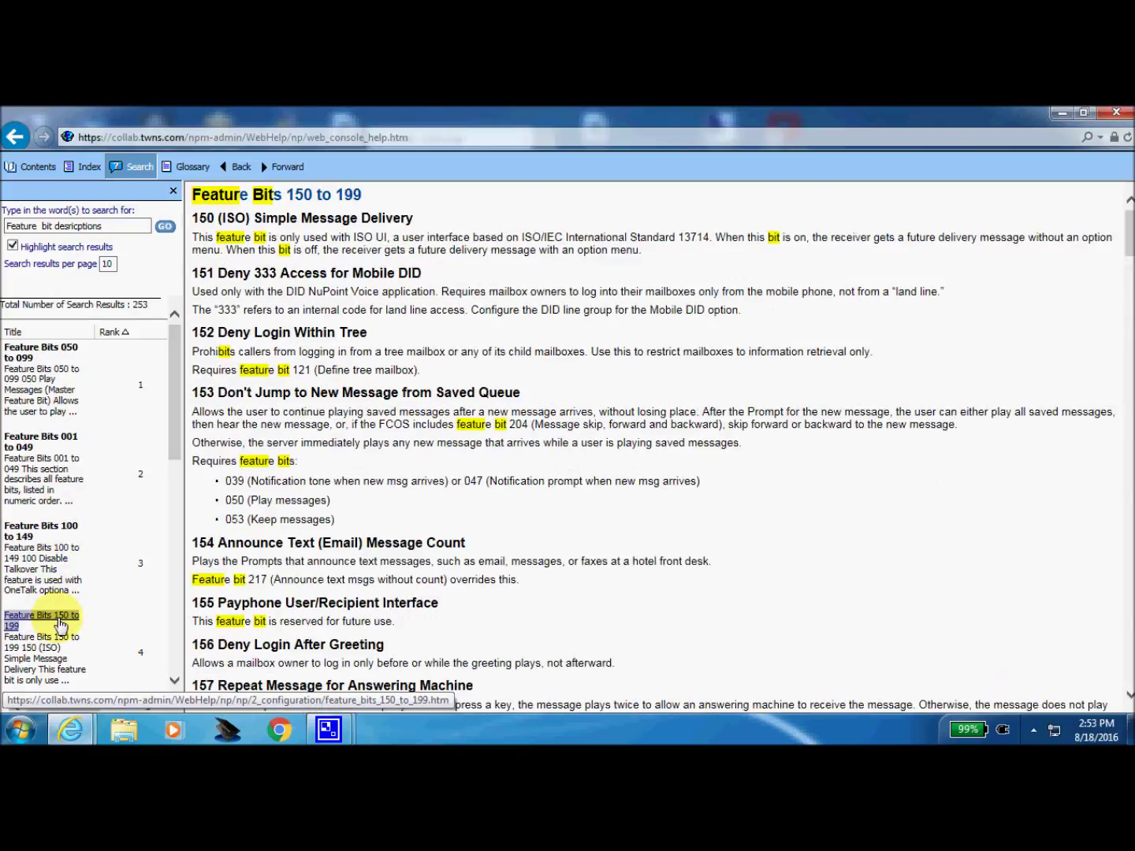
{"action": "left_click", "coordinate": [1060, 115]}
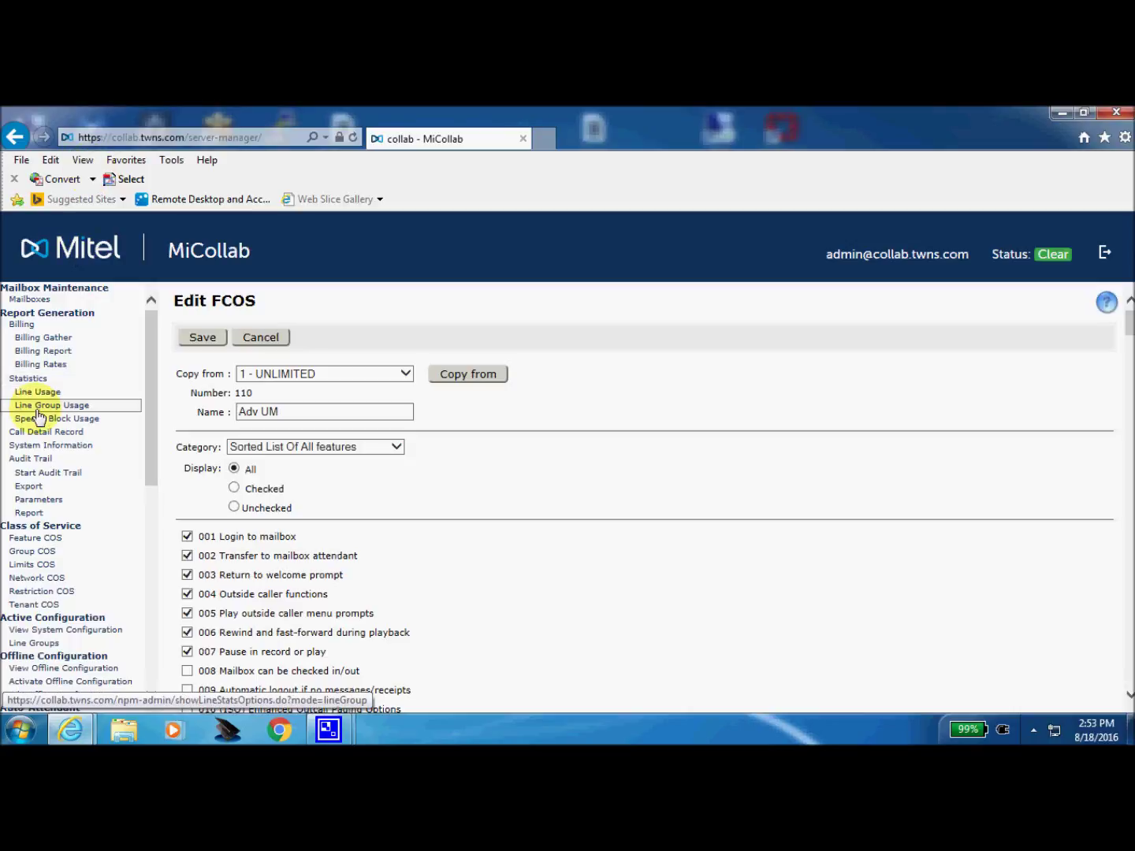
Step: Open Limits COS 1 'Default' and scroll through its general limits
{"action": "left_click", "coordinate": [41, 565]}
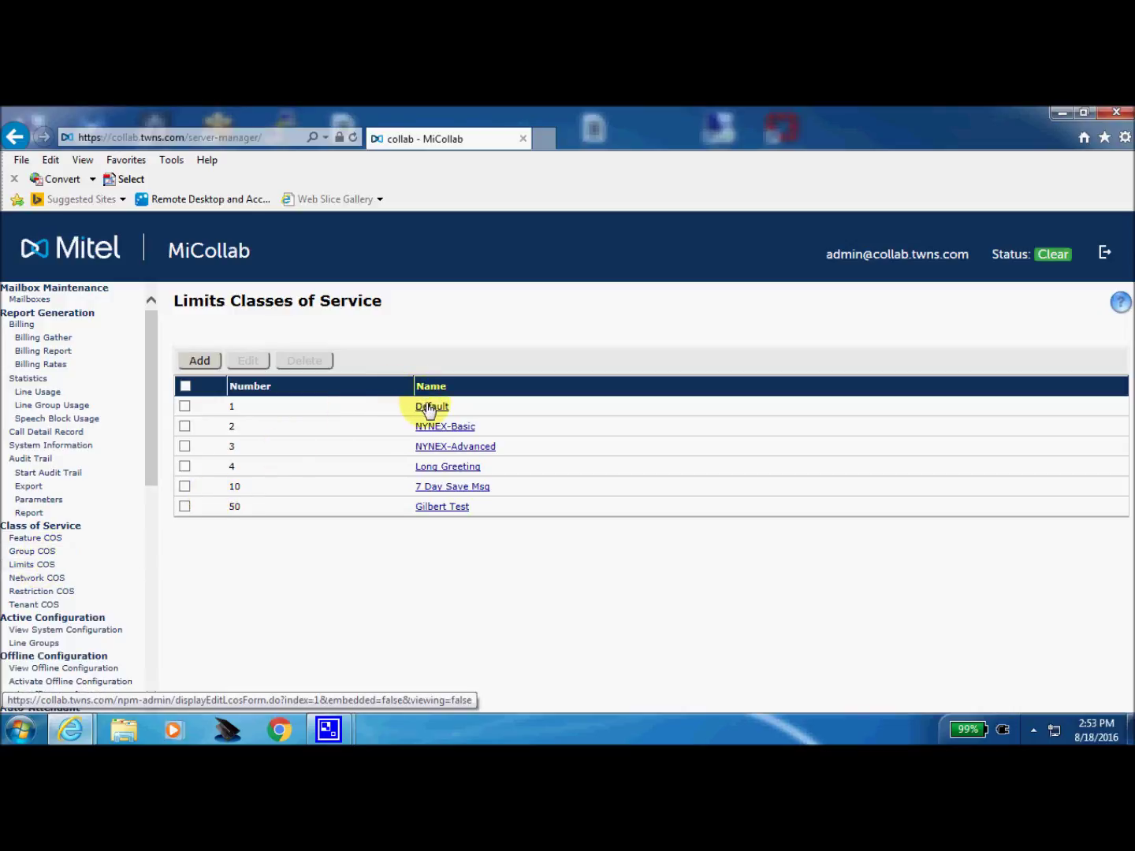
{"action": "left_click", "coordinate": [429, 408]}
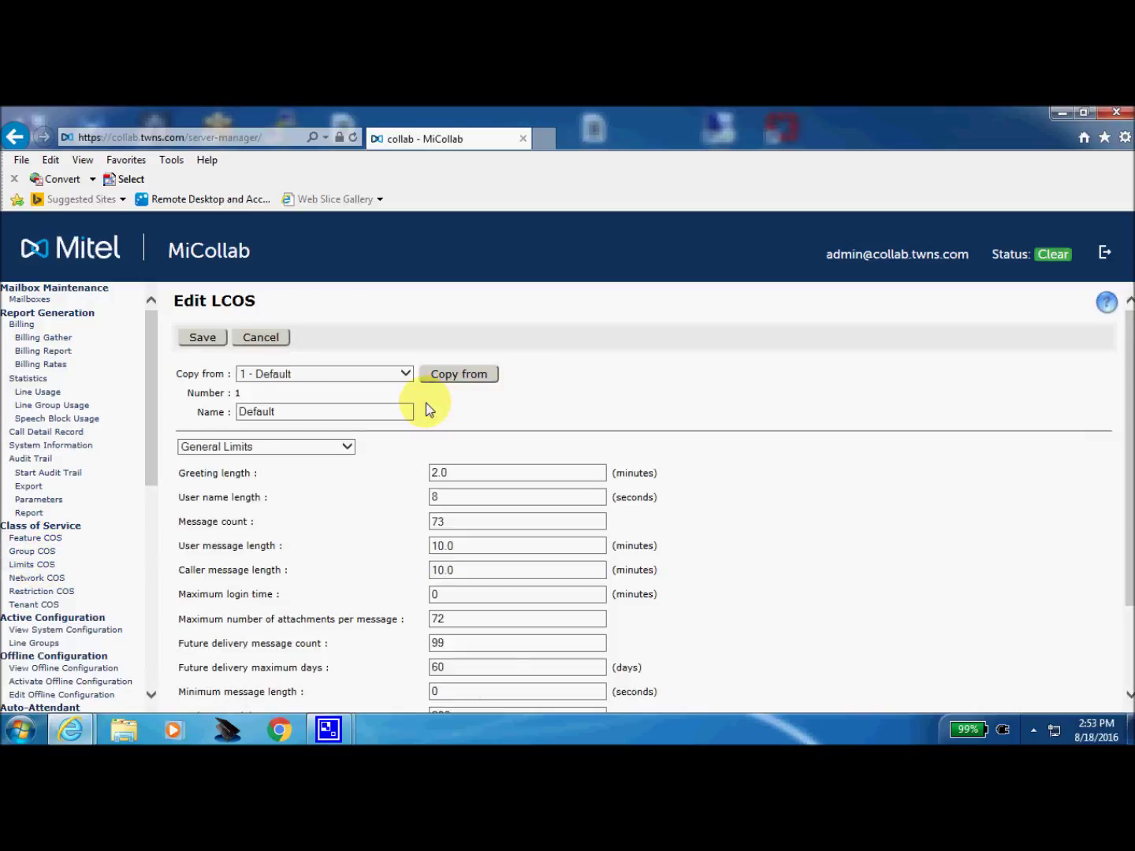
{"action": "left_click_drag", "start_coordinate": [1129, 381], "coordinate": [1131, 464]}
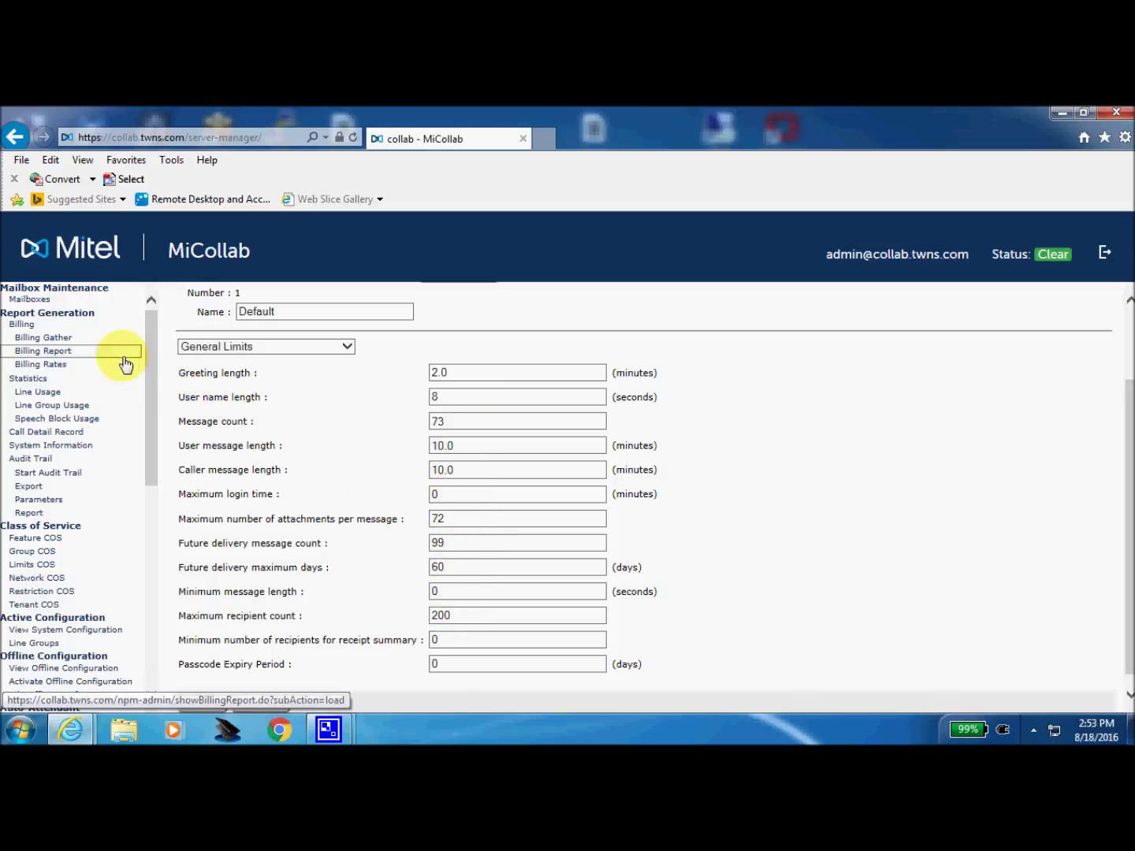
{"action": "left_click", "coordinate": [44, 300]}
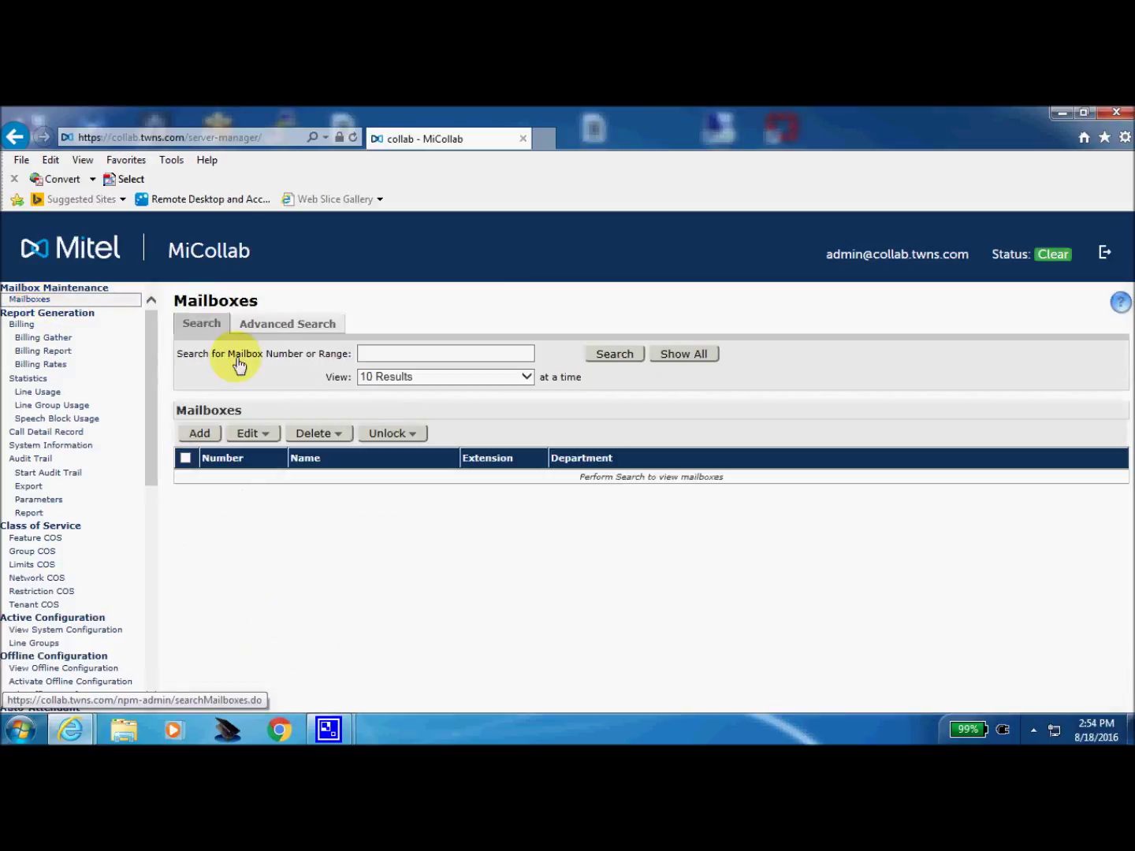
Step: Find mailbox 7284 and check its Message Waiting type, Mitai Messaging
{"action": "left_click", "coordinate": [408, 358]}
{"action": "type", "text": "7"}
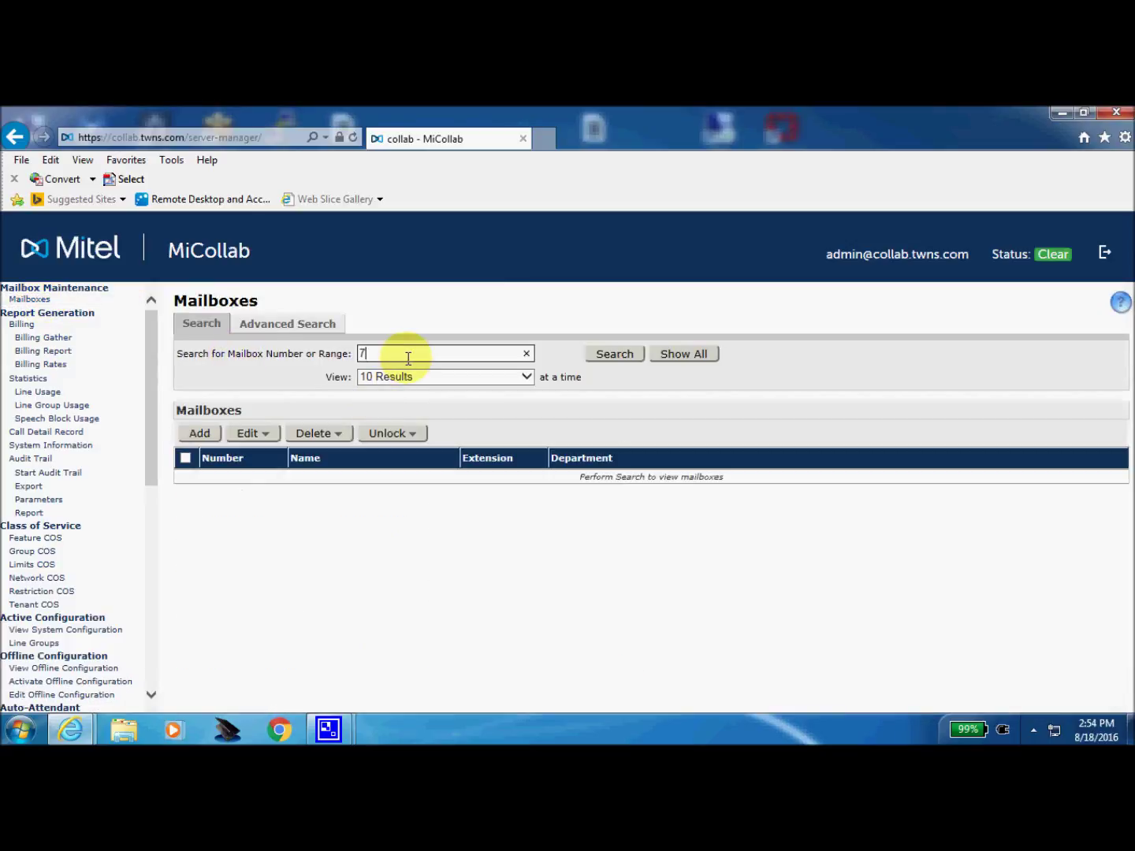
{"action": "type", "text": "284"}
{"action": "left_click", "coordinate": [601, 362]}
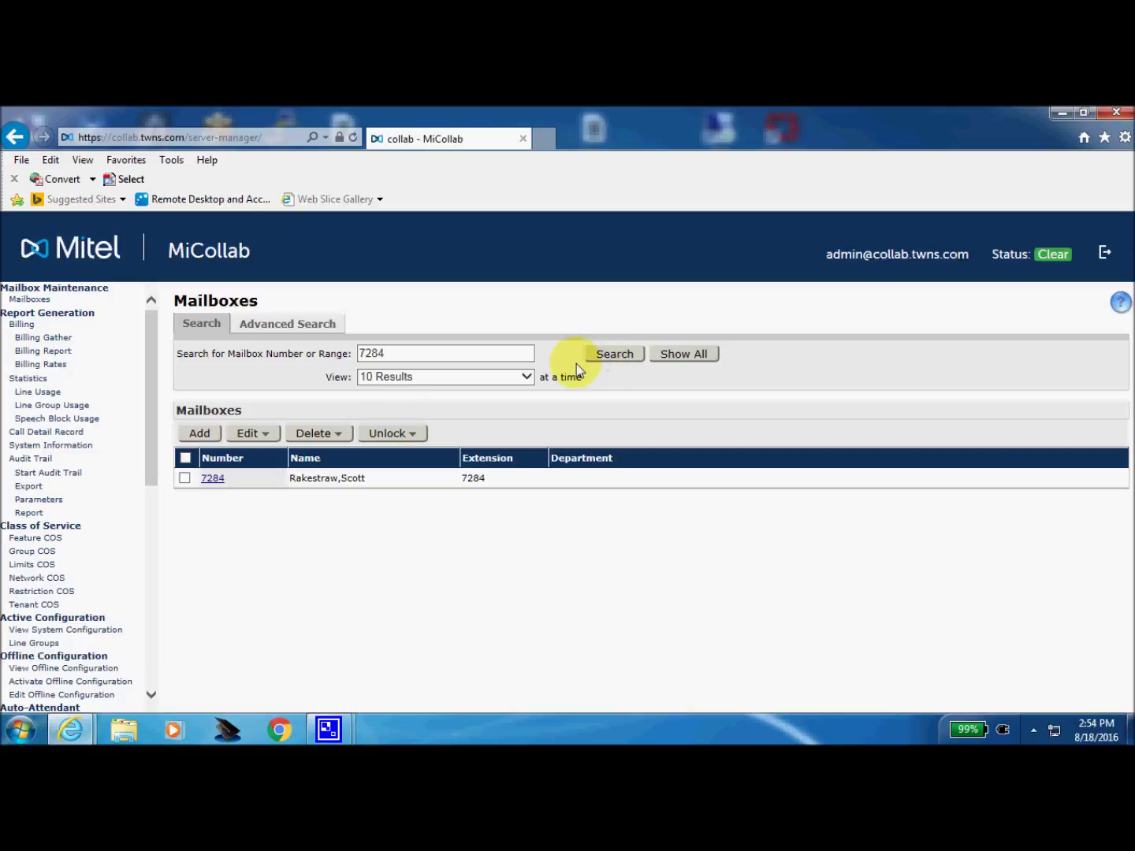
{"action": "left_click", "coordinate": [212, 479]}
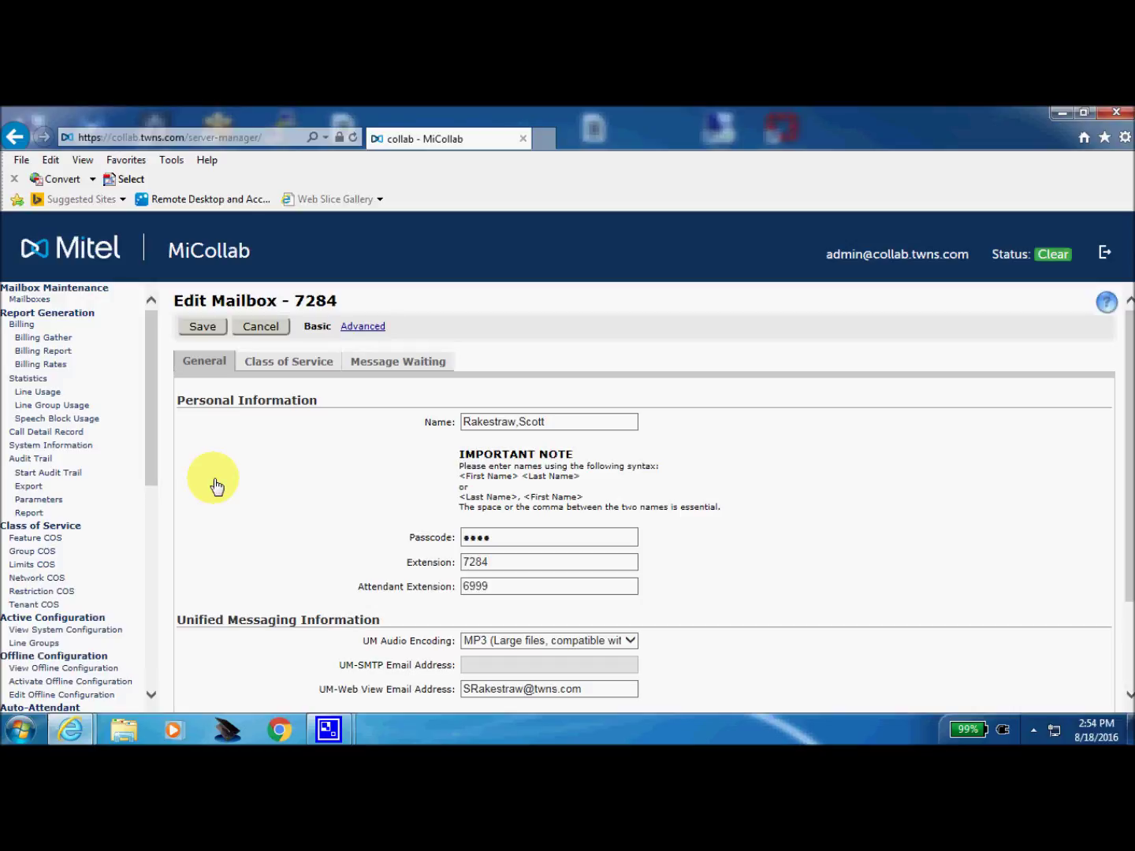
{"action": "left_click", "coordinate": [413, 367]}
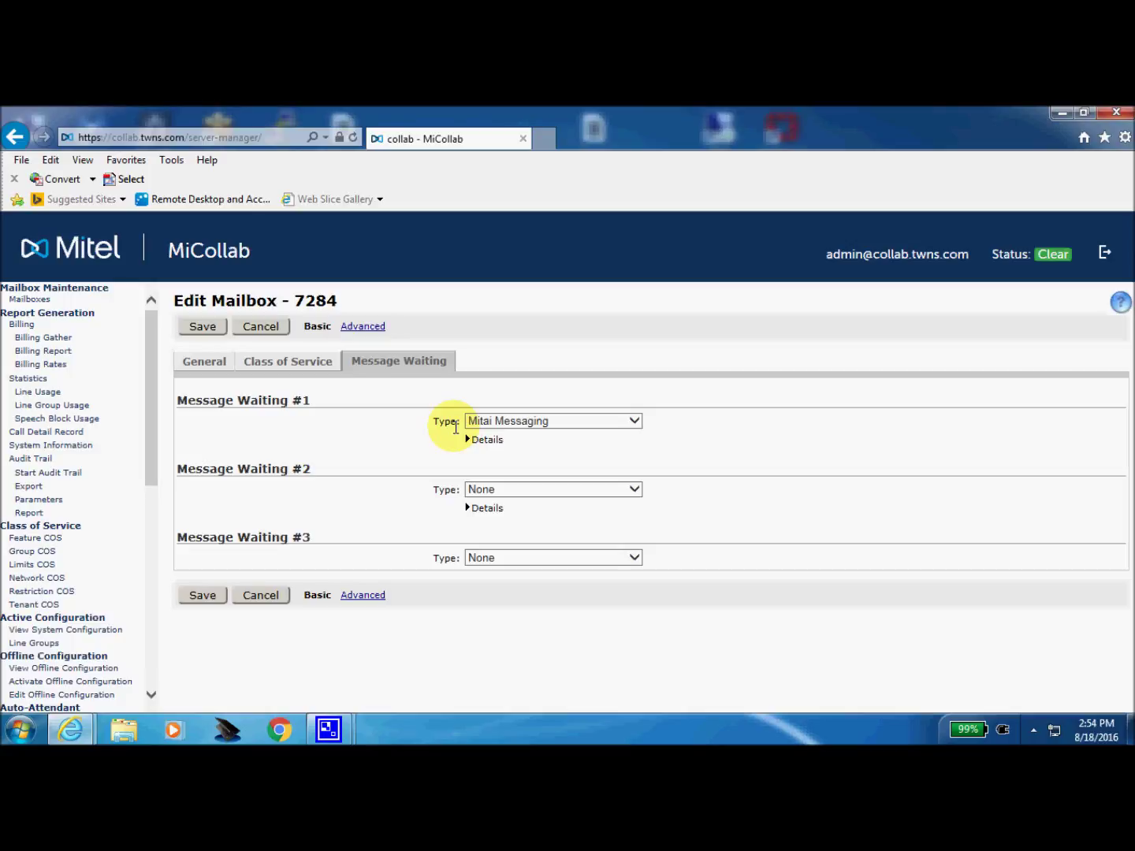
{"action": "left_click", "coordinate": [57, 541]}
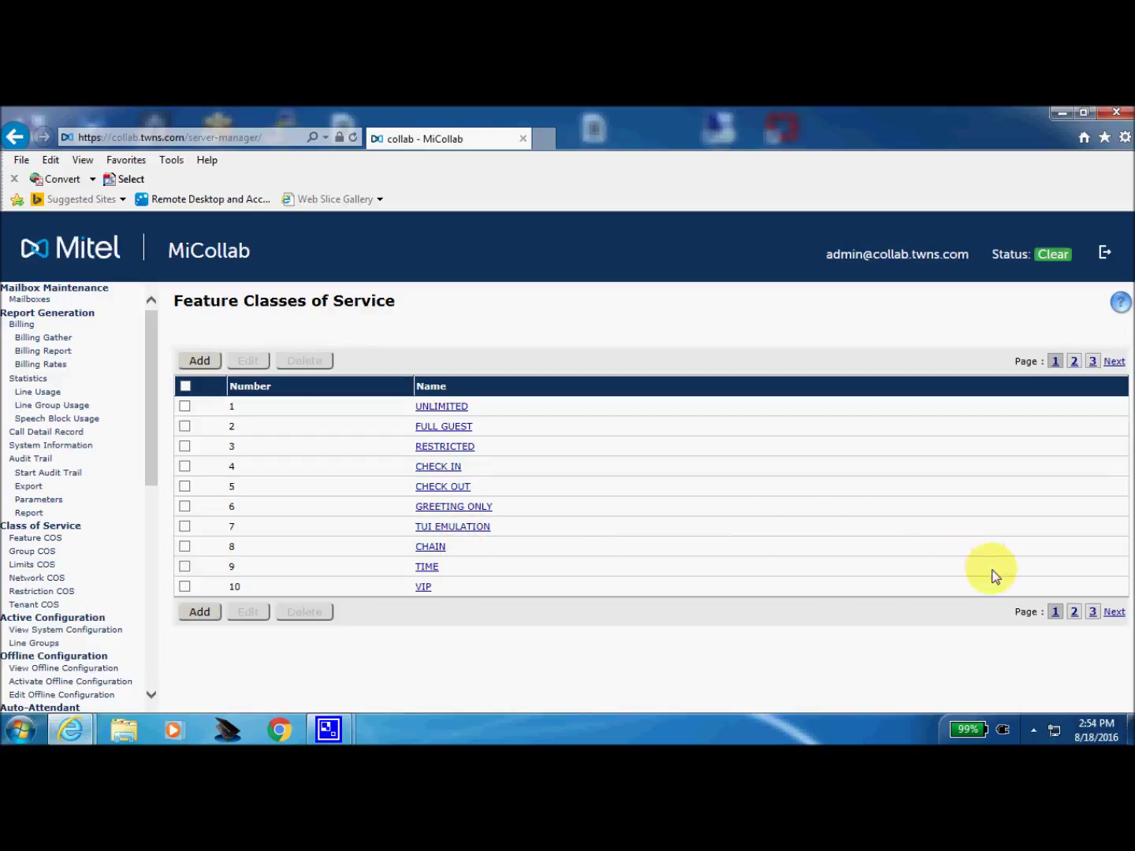
Step: Page through Feature COS pages 2, 3 and back to 1, then open class 1 UNLIMITED
{"action": "left_click", "coordinate": [1074, 612]}
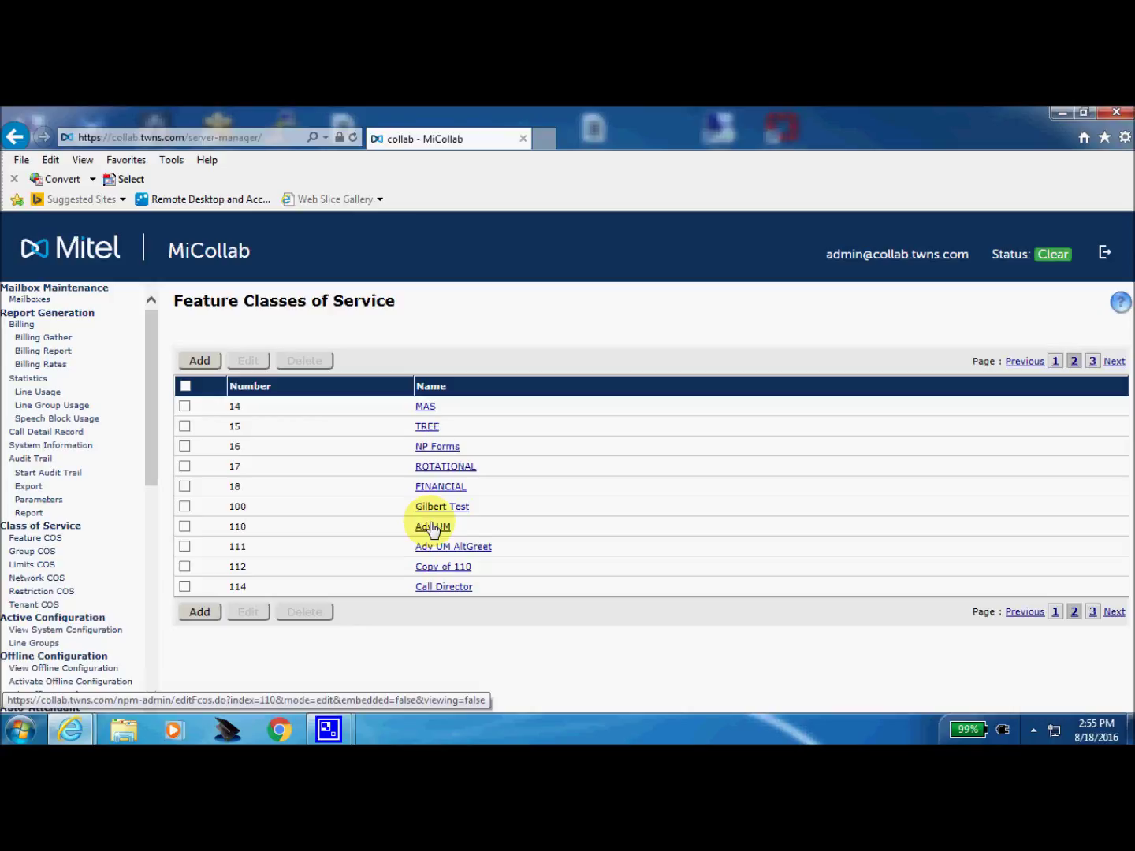
{"action": "left_click", "coordinate": [1092, 614]}
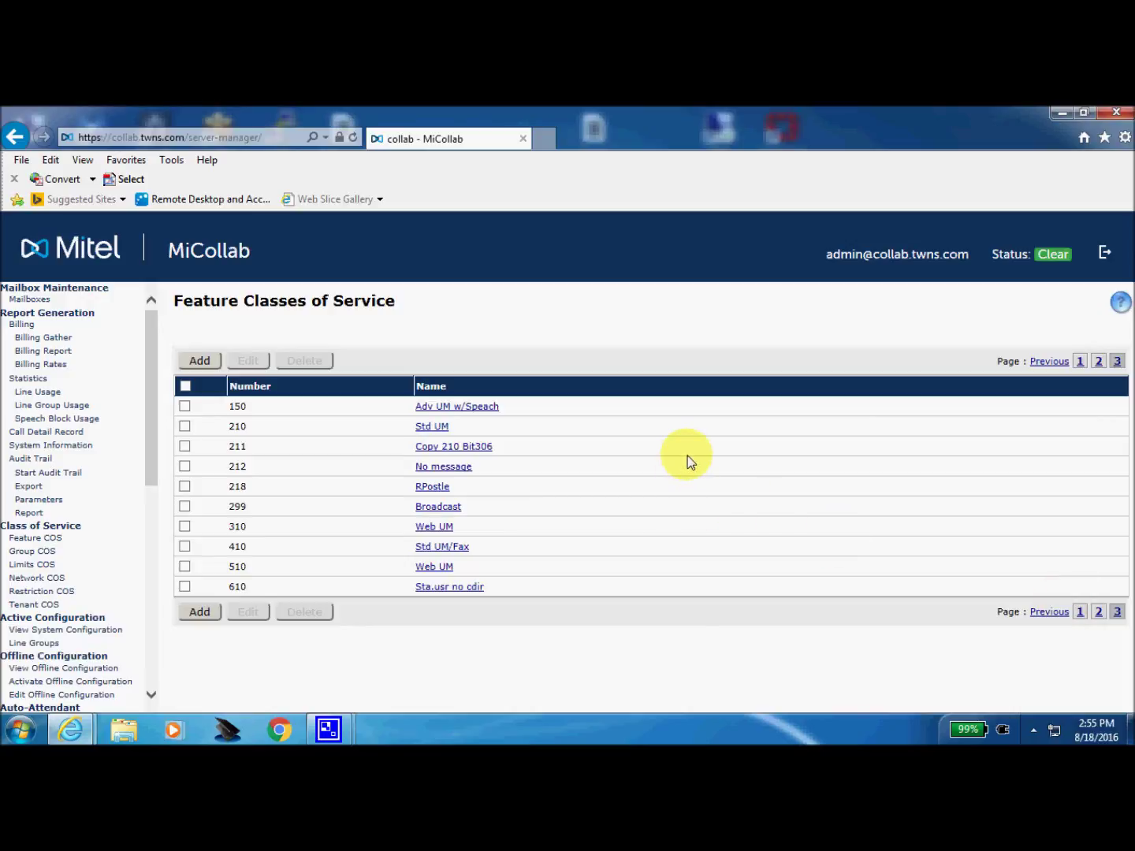
{"action": "left_click", "coordinate": [1080, 612]}
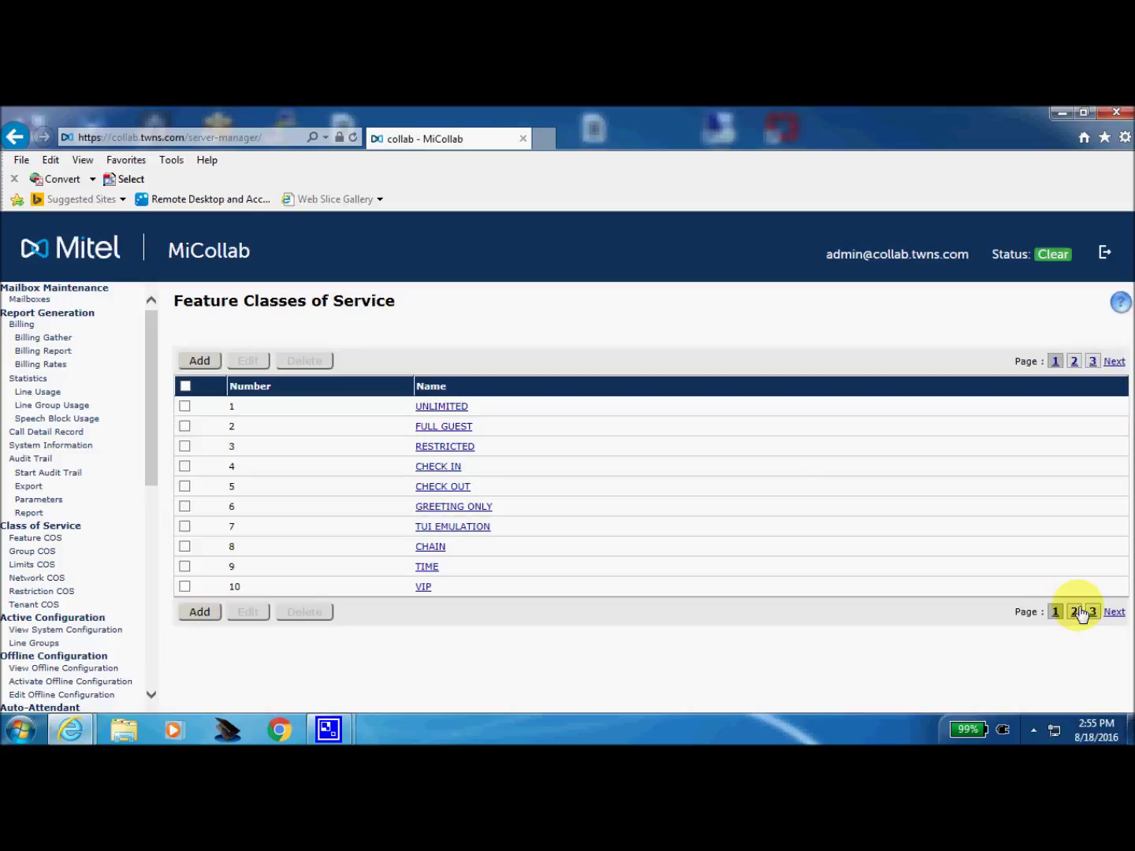
{"action": "left_click", "coordinate": [460, 410]}
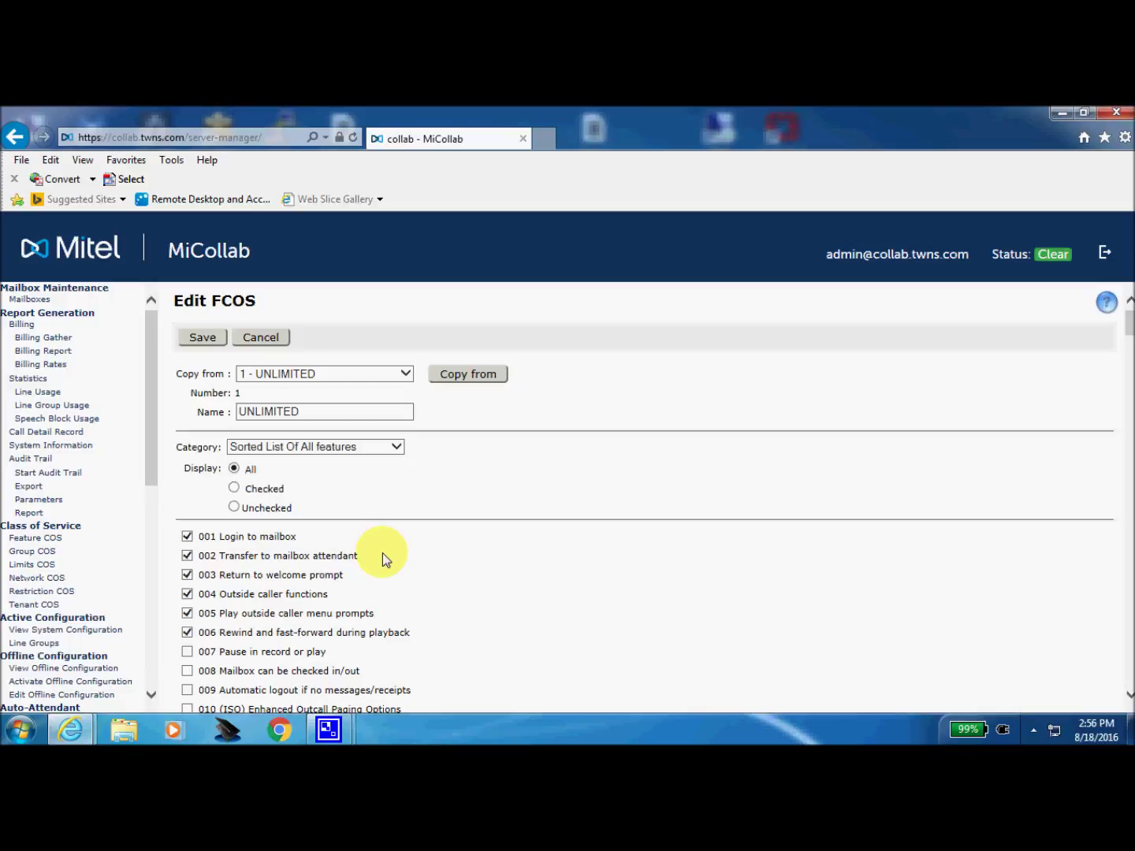
{"action": "left_click", "coordinate": [493, 380]}
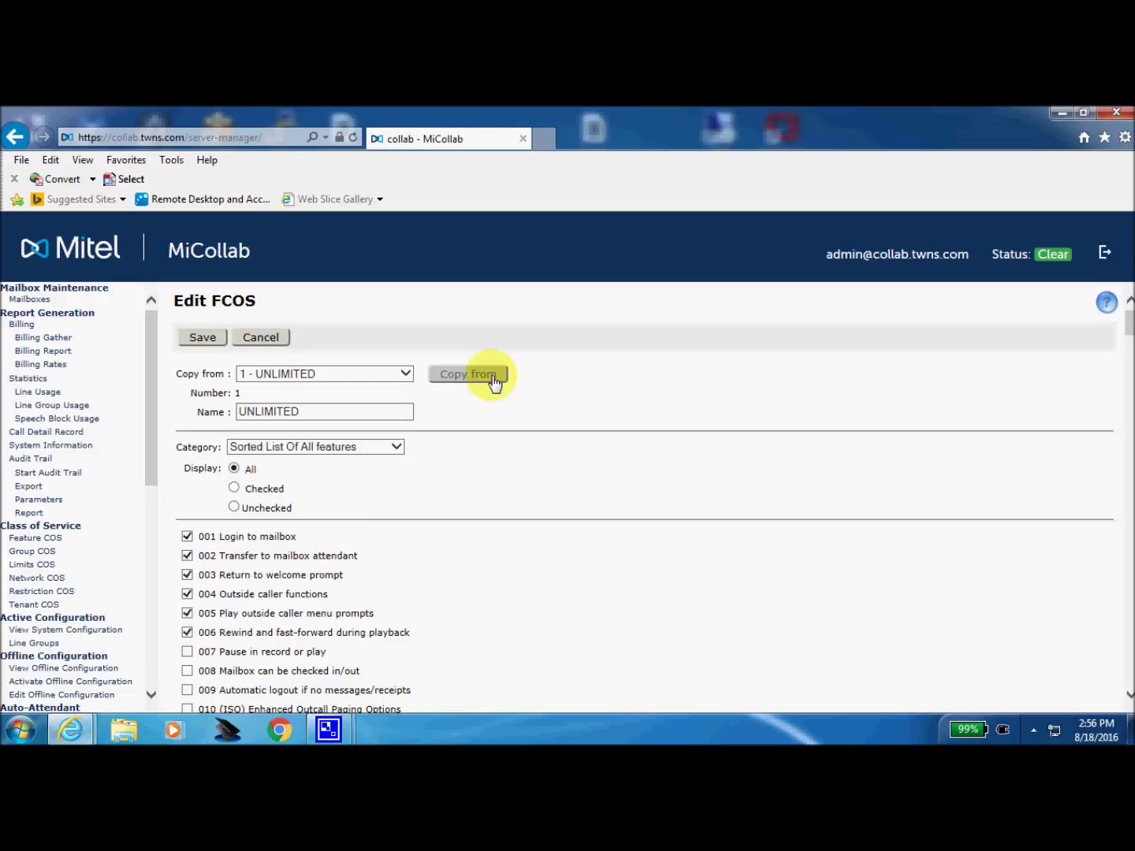
{"action": "left_click", "coordinate": [32, 541]}
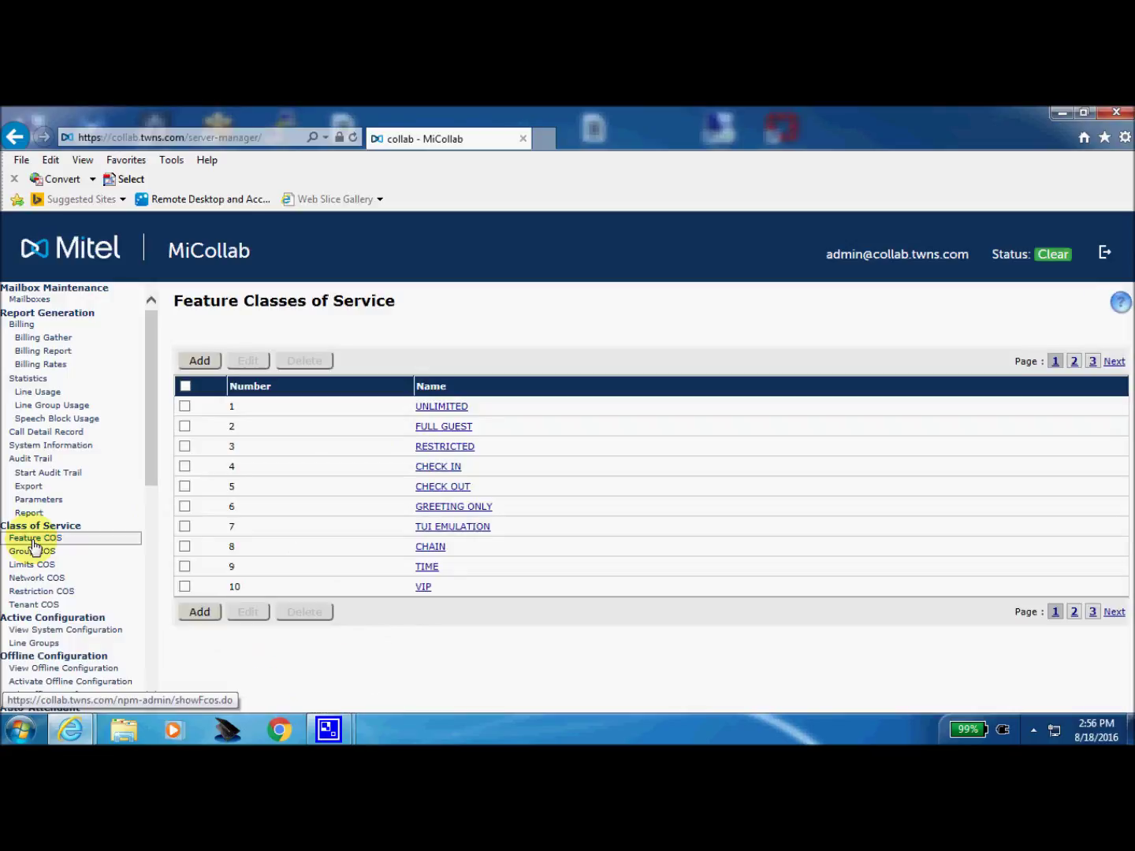
Step: Add a new feature class numbered 701 named 'No trans', copied from 1 - UNLIMITED
{"action": "left_click", "coordinate": [197, 361]}
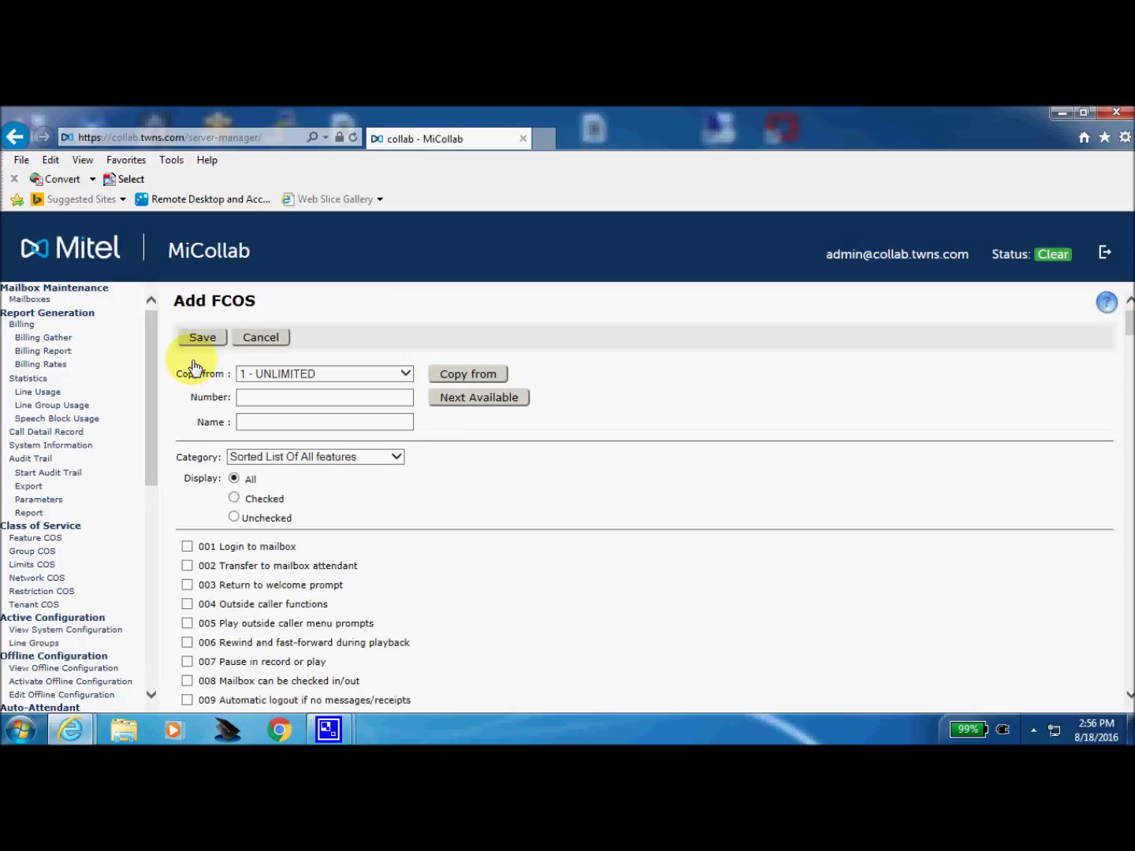
{"action": "left_click", "coordinate": [271, 399]}
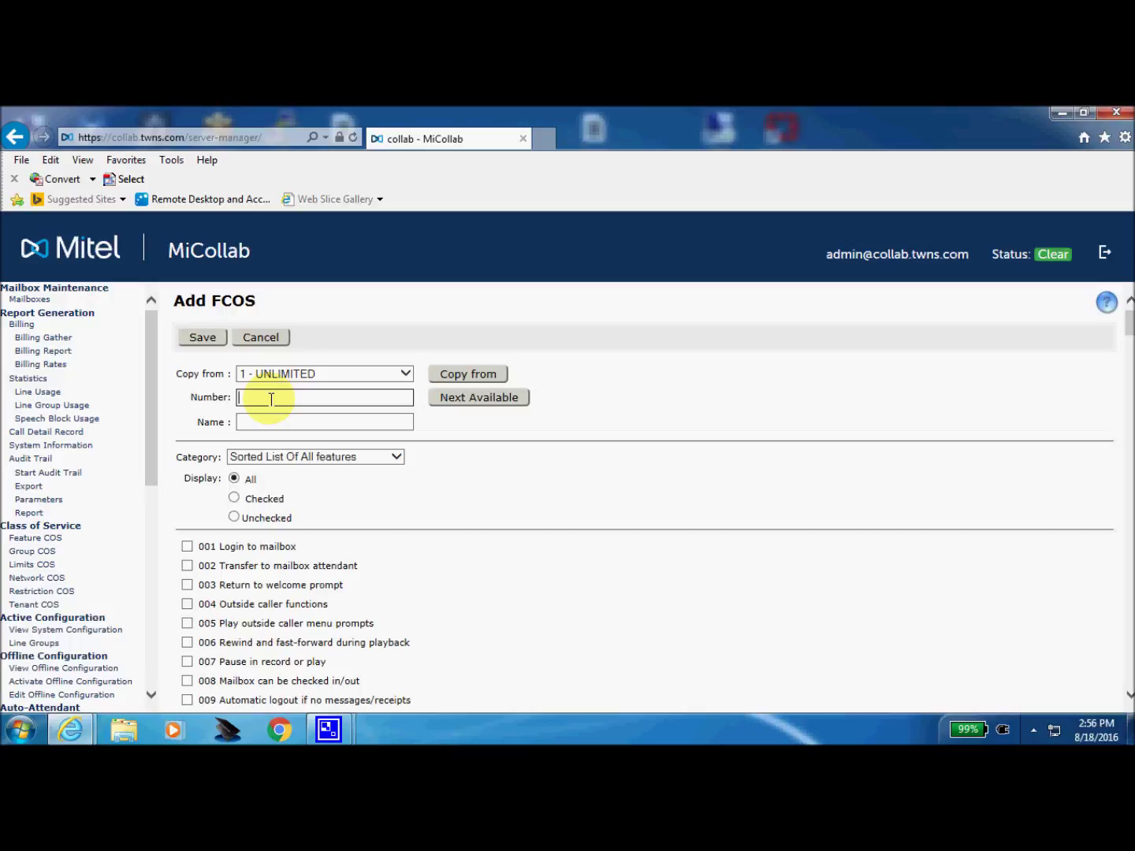
{"action": "type", "text": "701"}
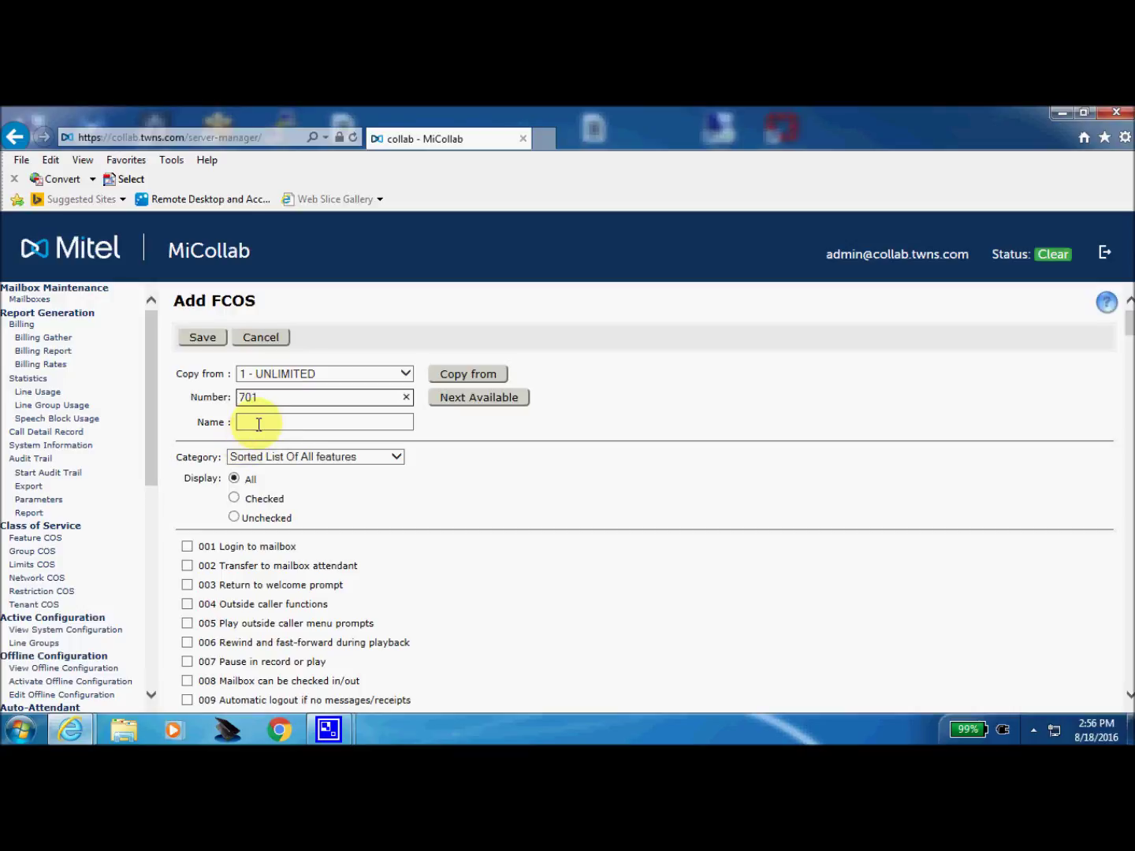
{"action": "left_click", "coordinate": [259, 424]}
{"action": "type", "text": "No"}
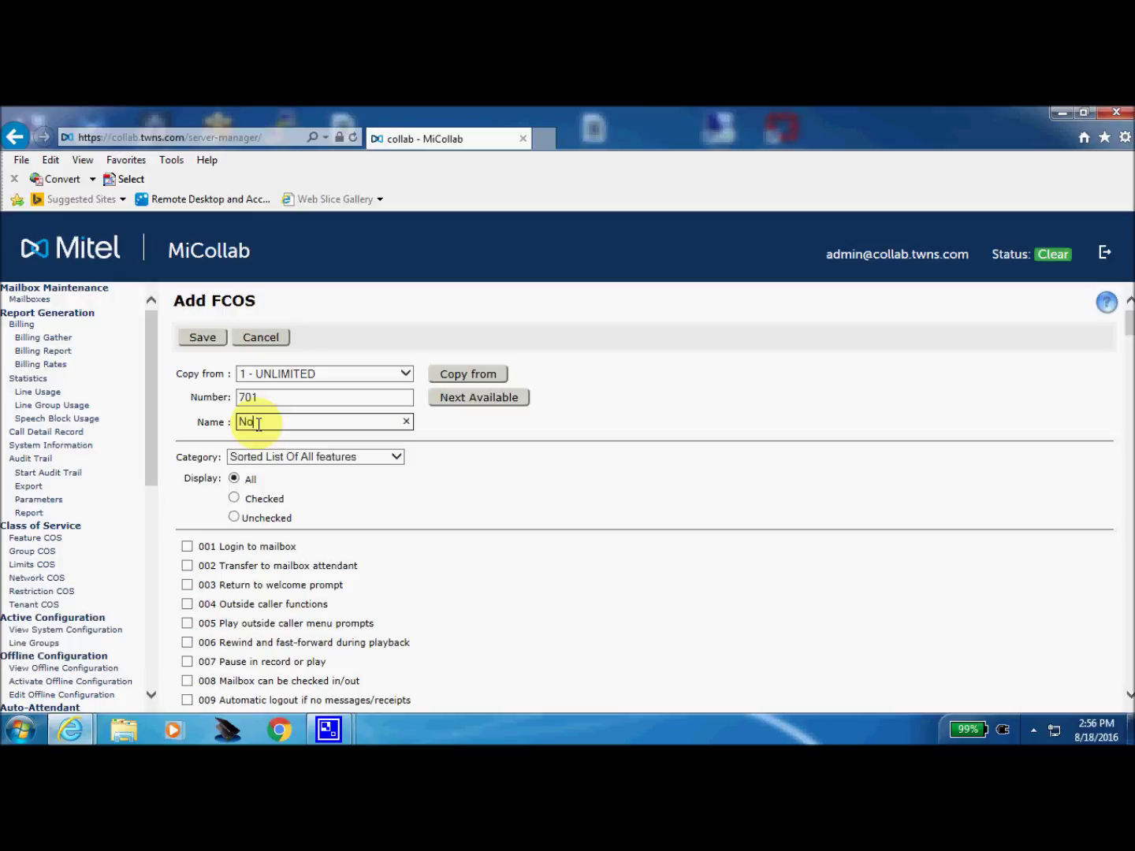
{"action": "type", "text": " trans"}
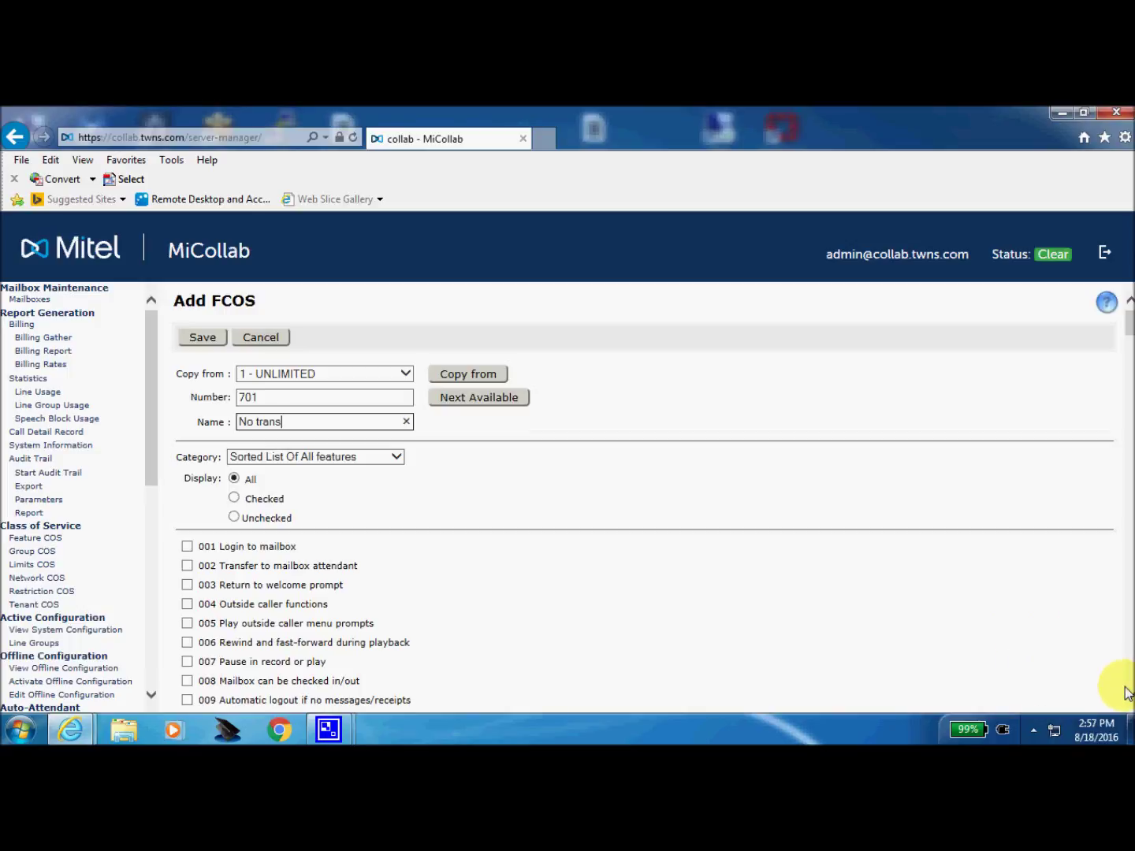
Step: Scroll FCOS 701's feature bits down to 306 and save the new class
{"action": "scroll", "coordinate": [1128, 698], "scroll_direction": "down", "scroll_amount": 20}
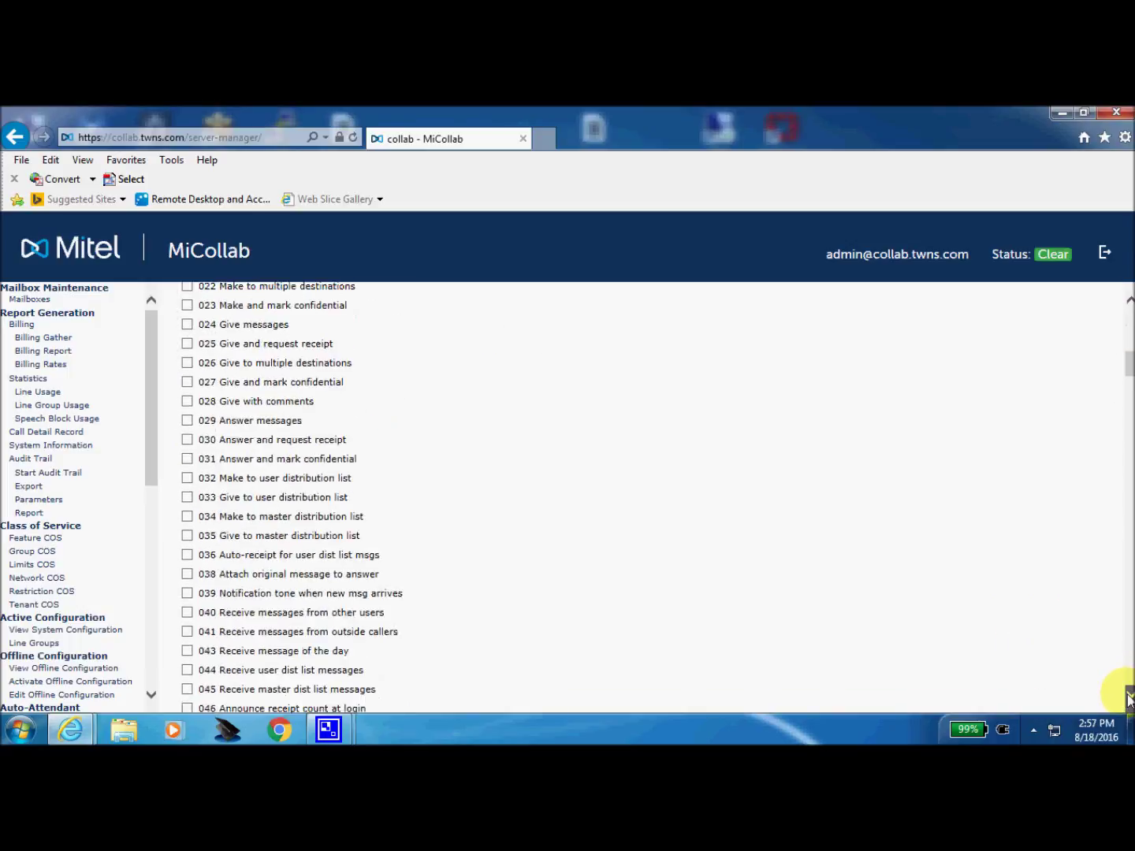
{"action": "scroll", "coordinate": [1129, 698], "scroll_direction": "down", "scroll_amount": 10}
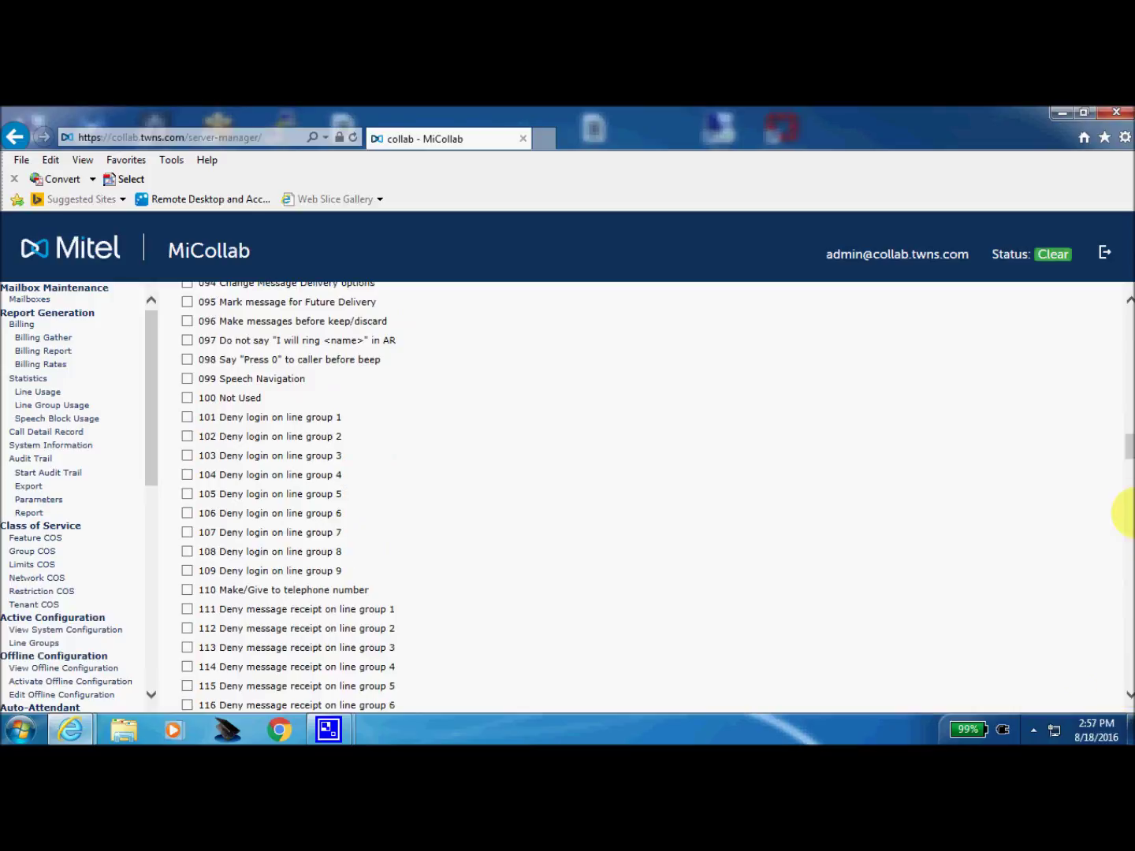
{"action": "left_click_drag", "start_coordinate": [1127, 460], "coordinate": [1127, 671]}
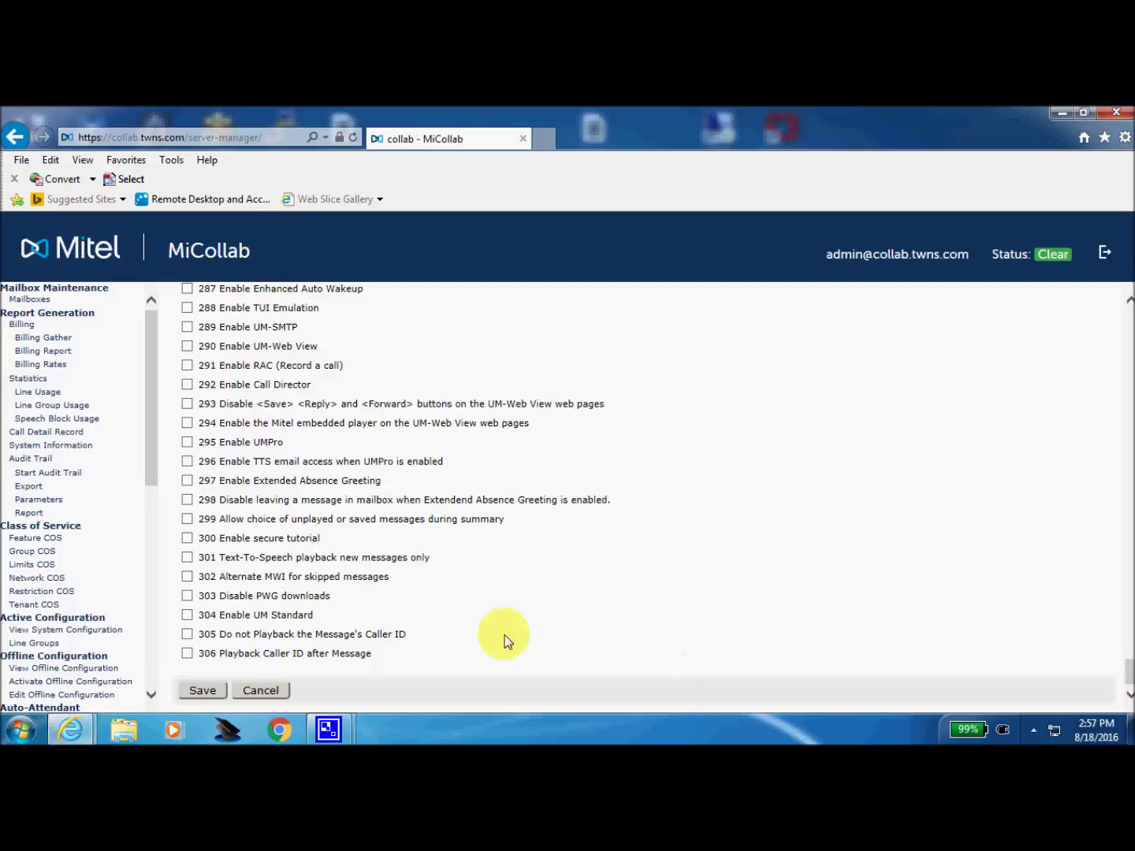
{"action": "left_click", "coordinate": [225, 683]}
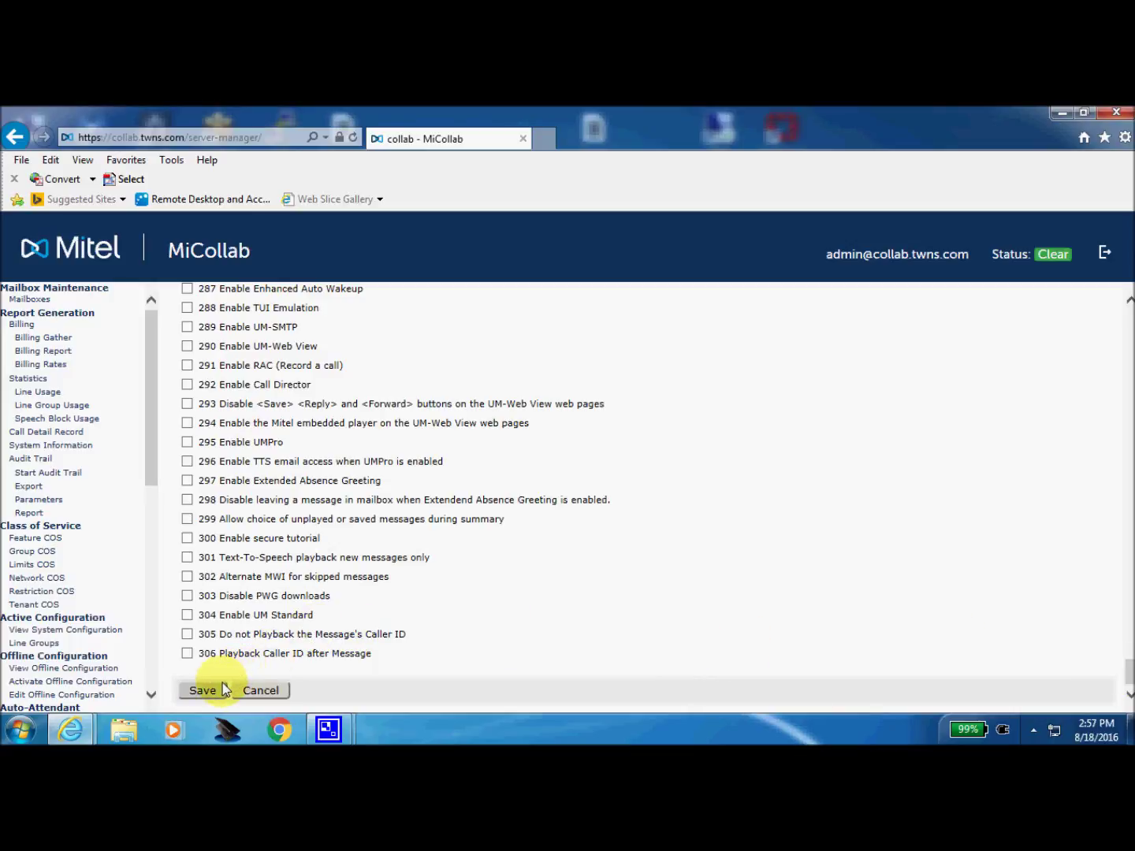